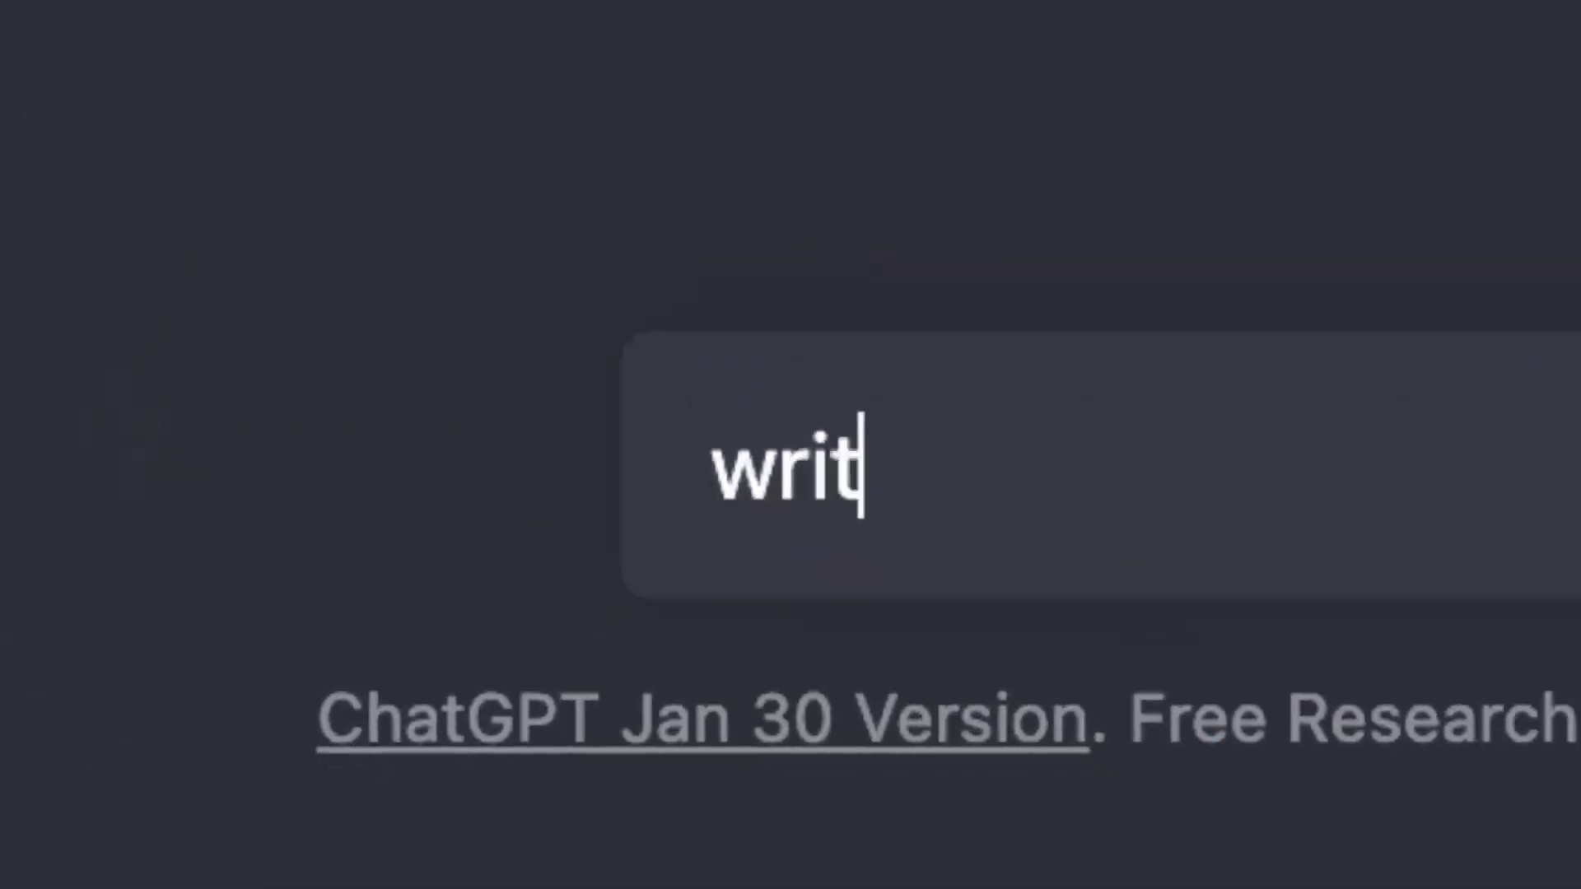
# Ask ChatGPT for a YouTube script about AI, then request a YouTube thumbnail.
pyautogui.write('ript about ai')
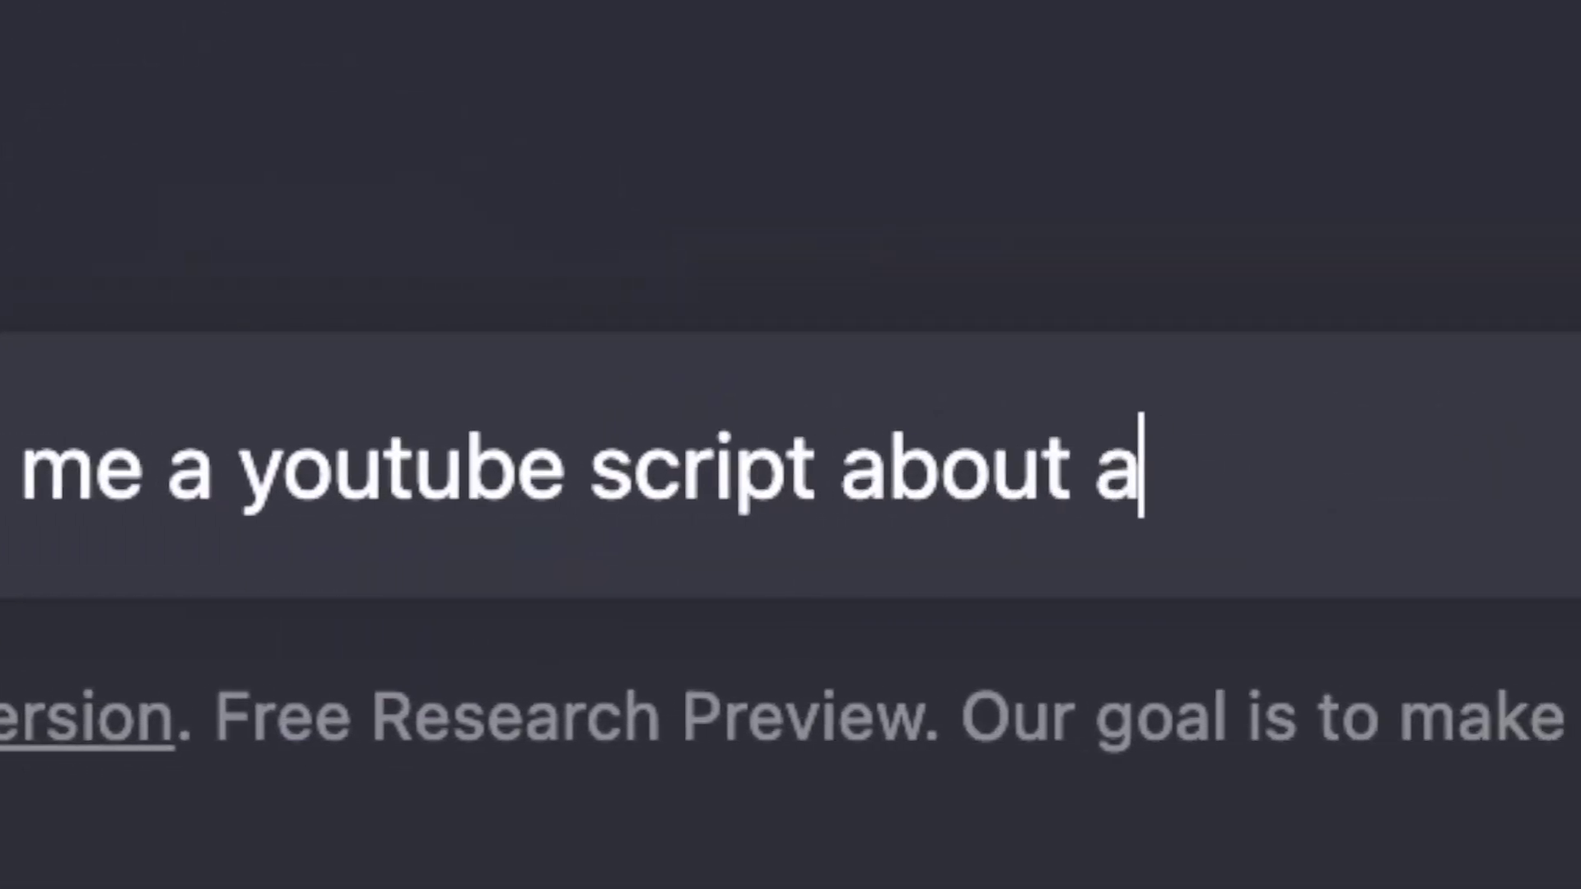
pyautogui.press('Return')
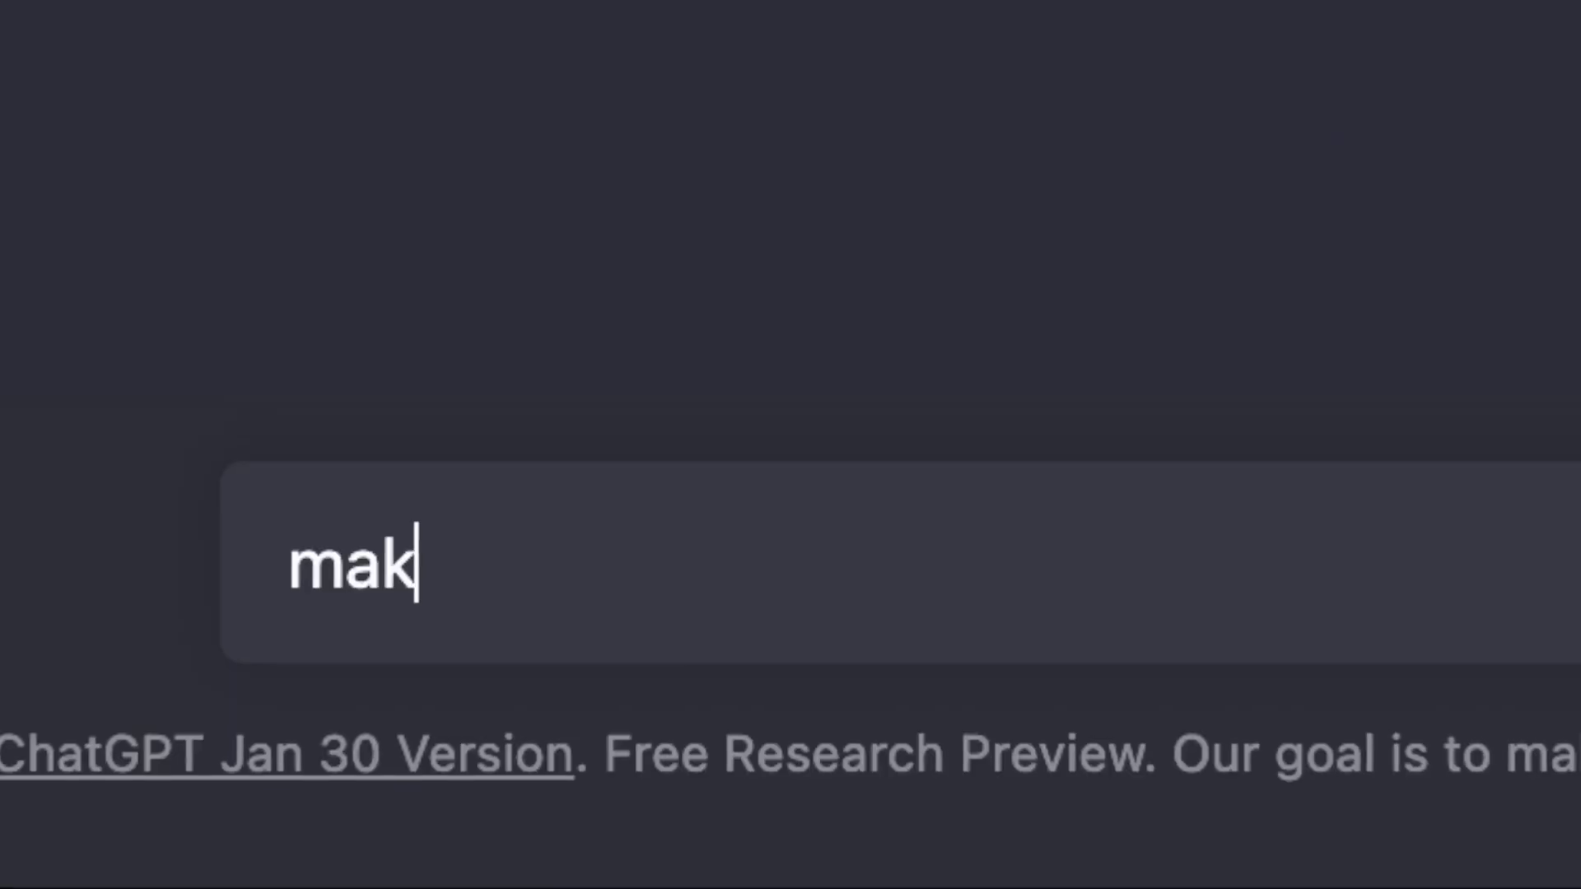
pyautogui.write('bnail')
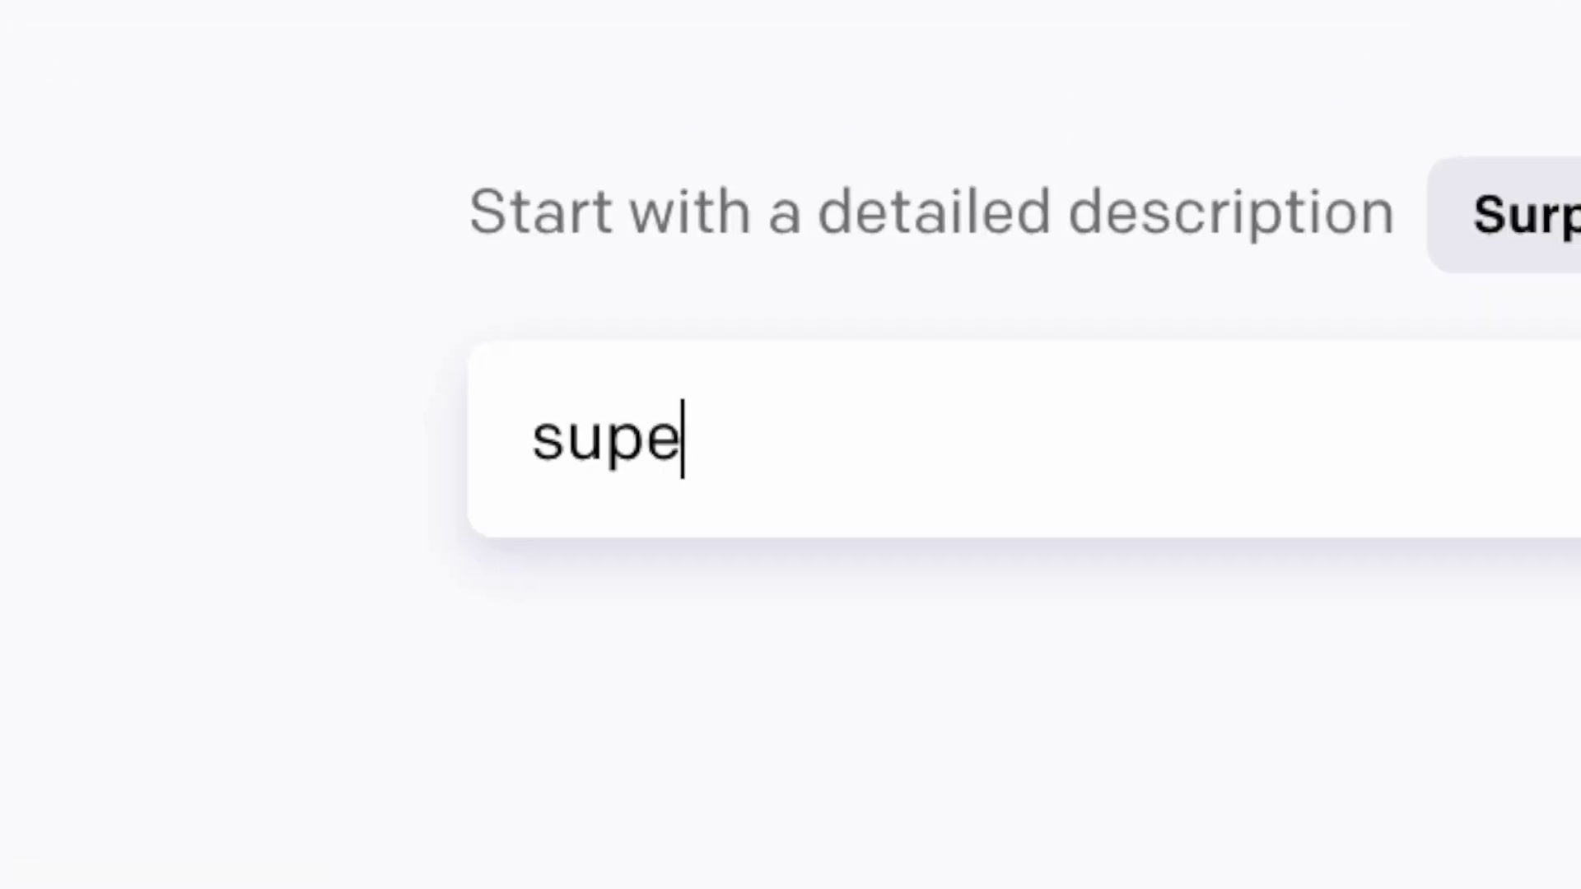
# Generate a DALL·E image of 'superman eating cereal with captain america in 1914'.
pyautogui.write('rman eating cereal with captain america')
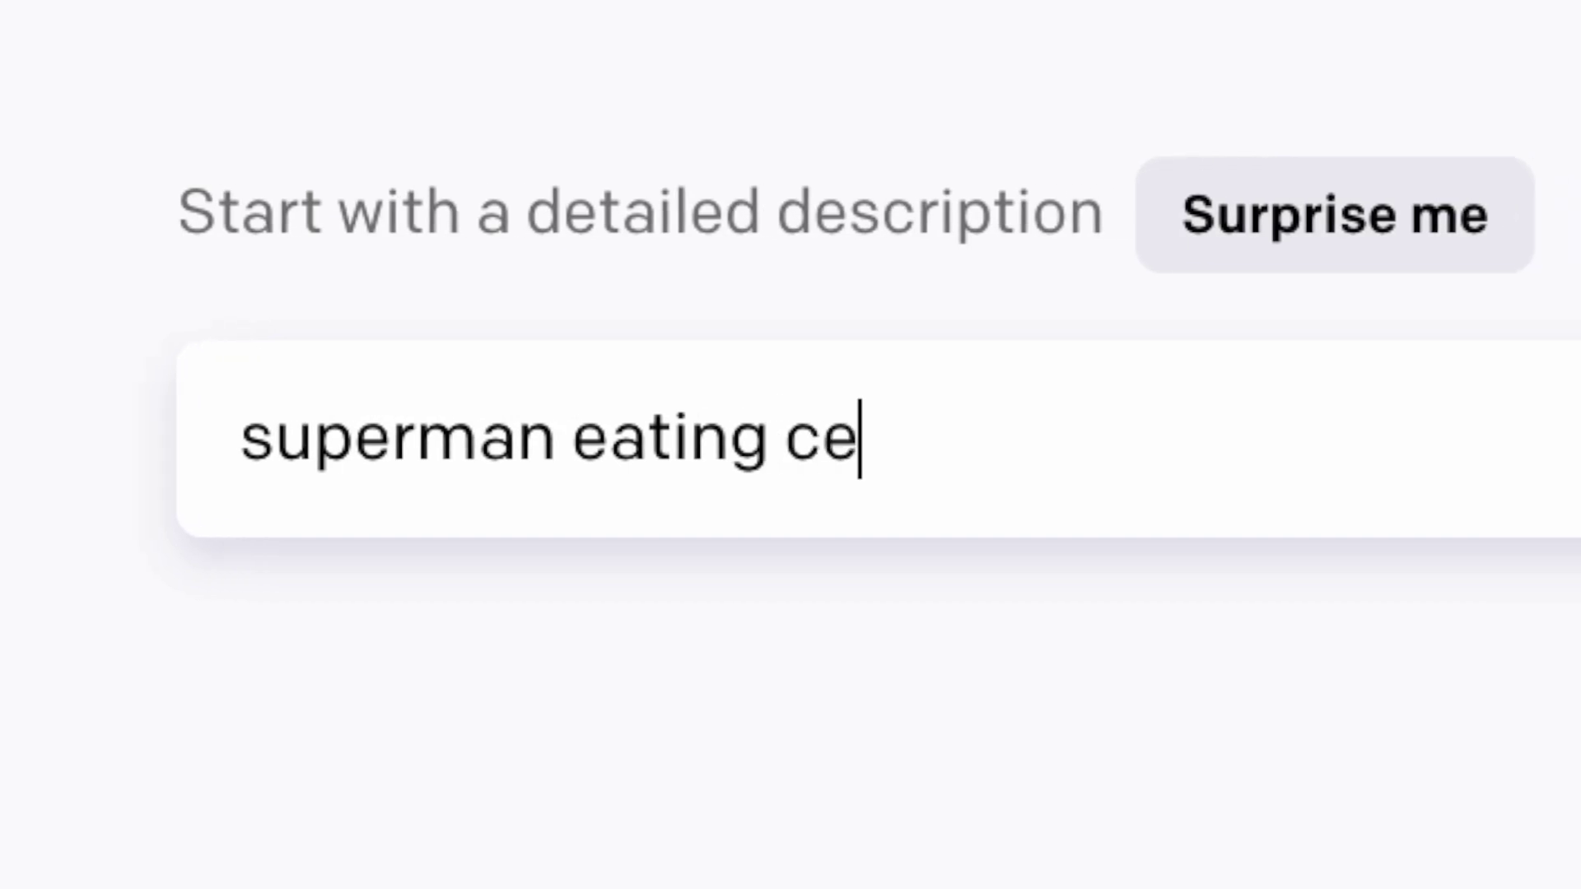
pyautogui.write(' in 1914')
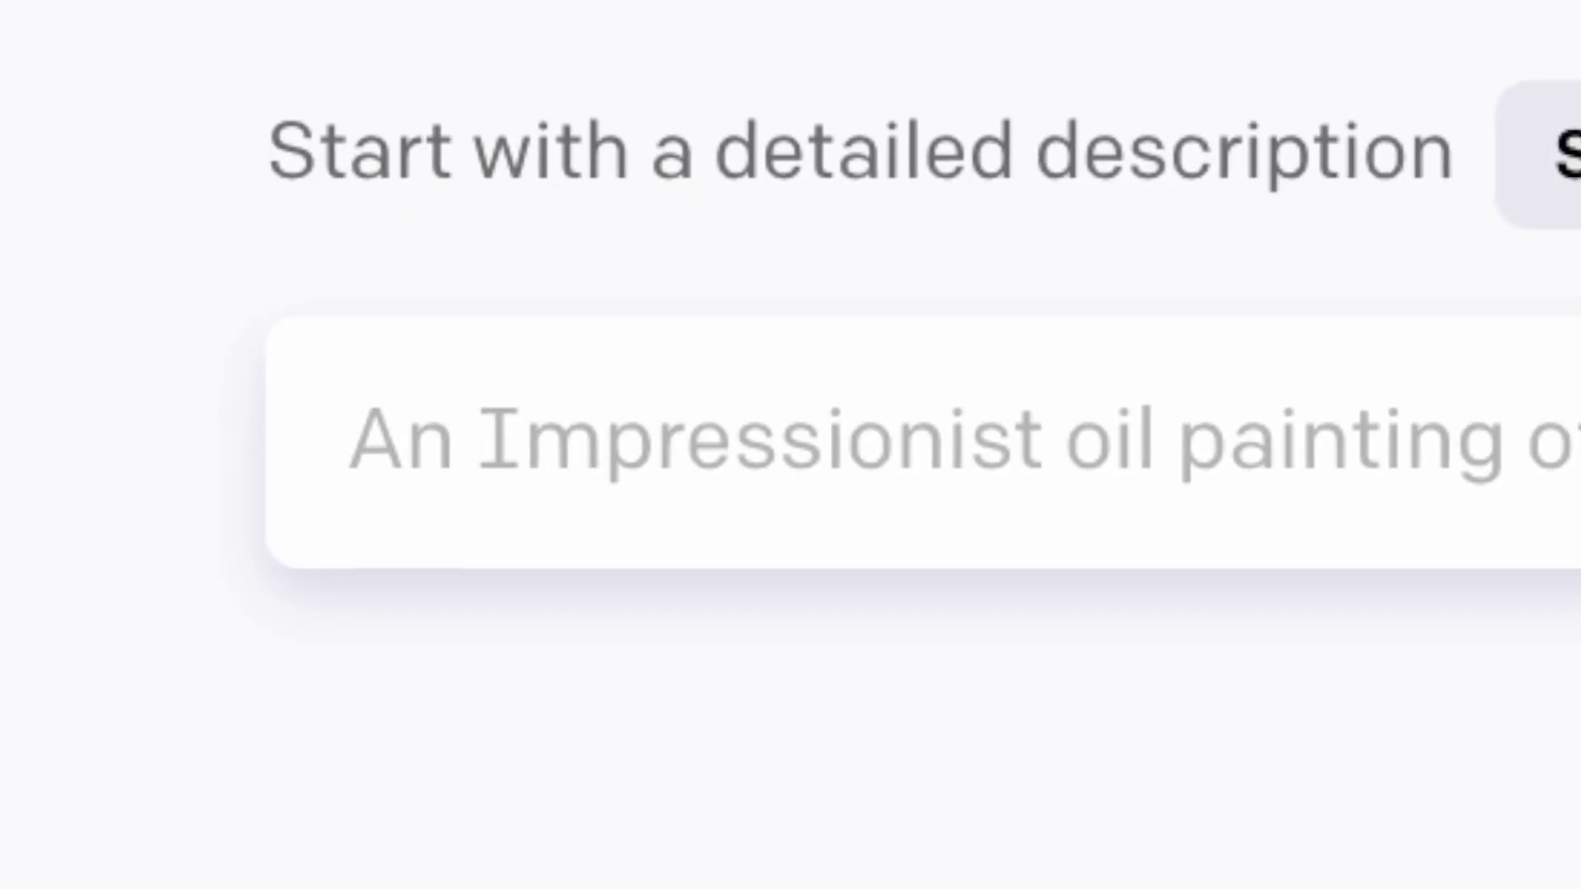
pyautogui.write('a yo')
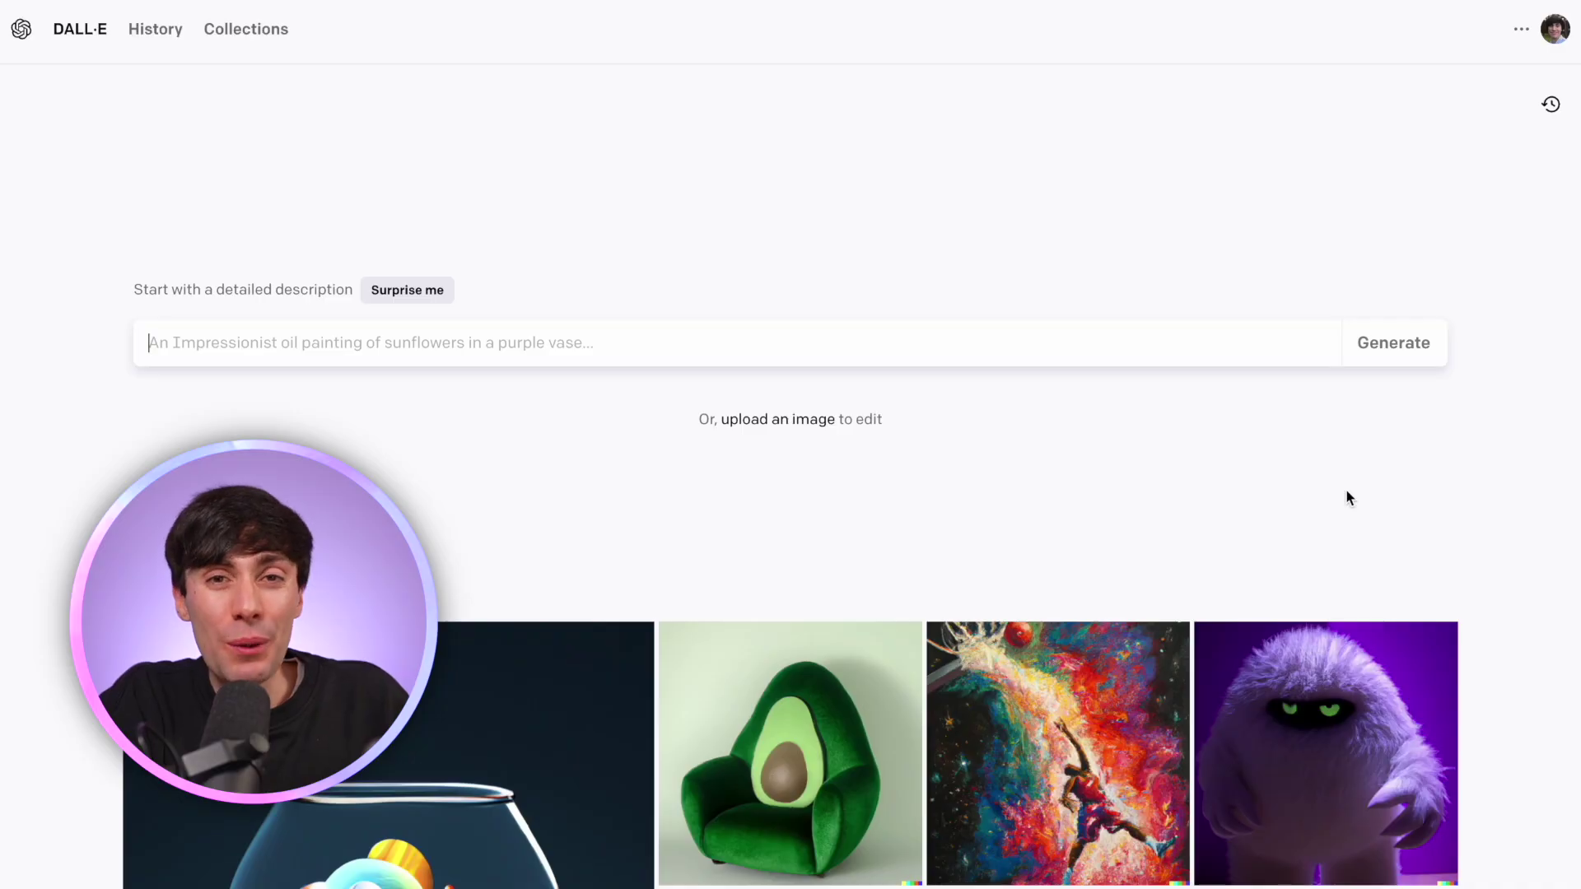
# Generate images for 'a youtube thumbnail' and view the red-button result enlarged.
pyautogui.write('a youtube thumbnail')
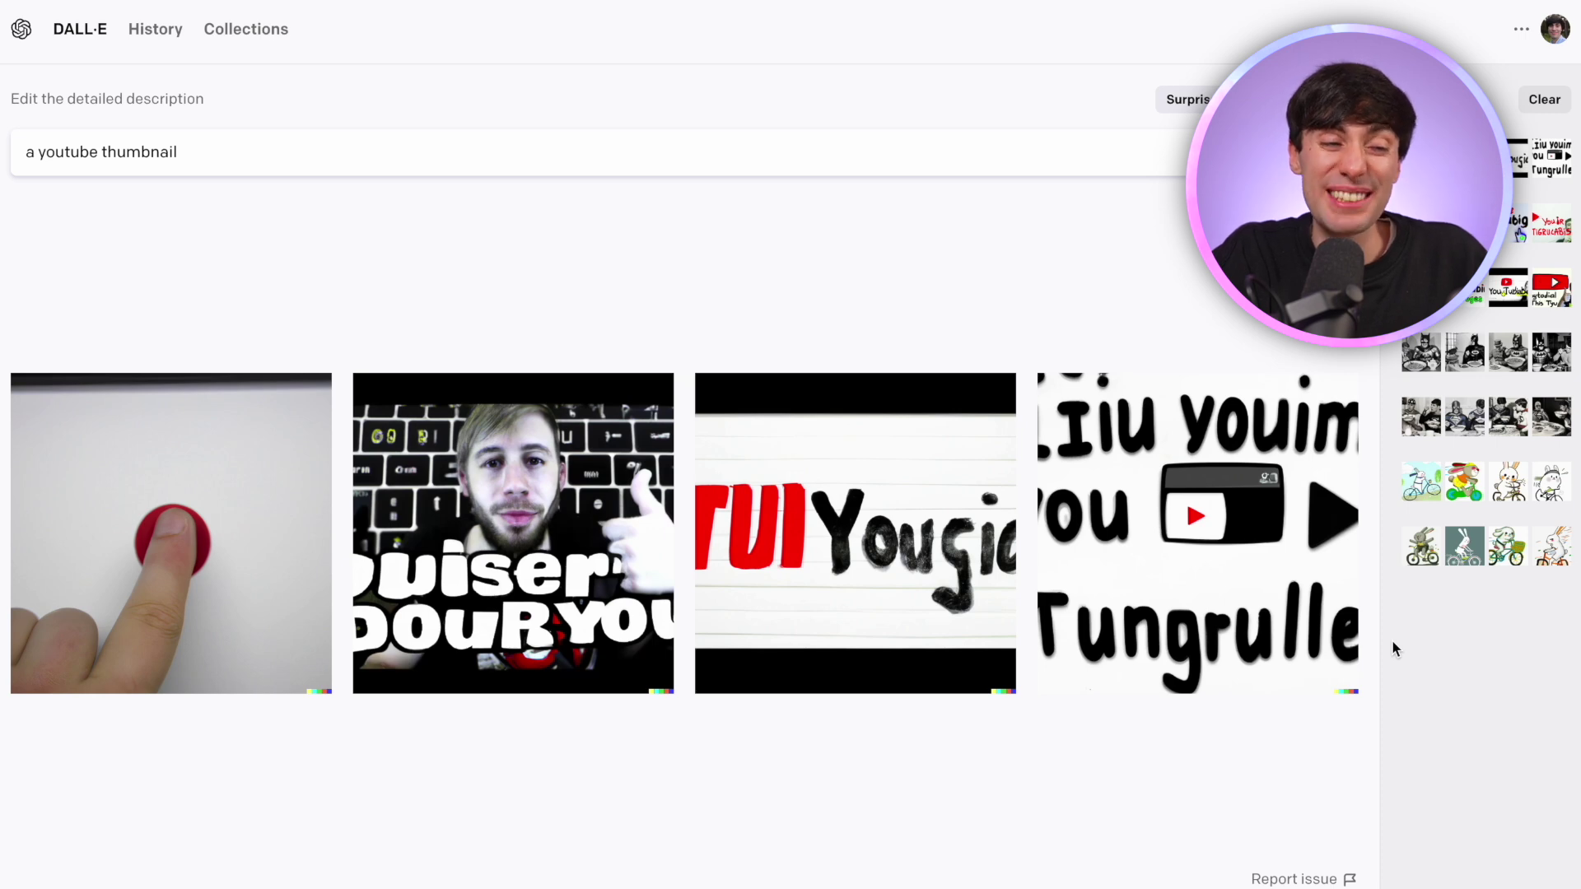
pyautogui.click(200, 618)
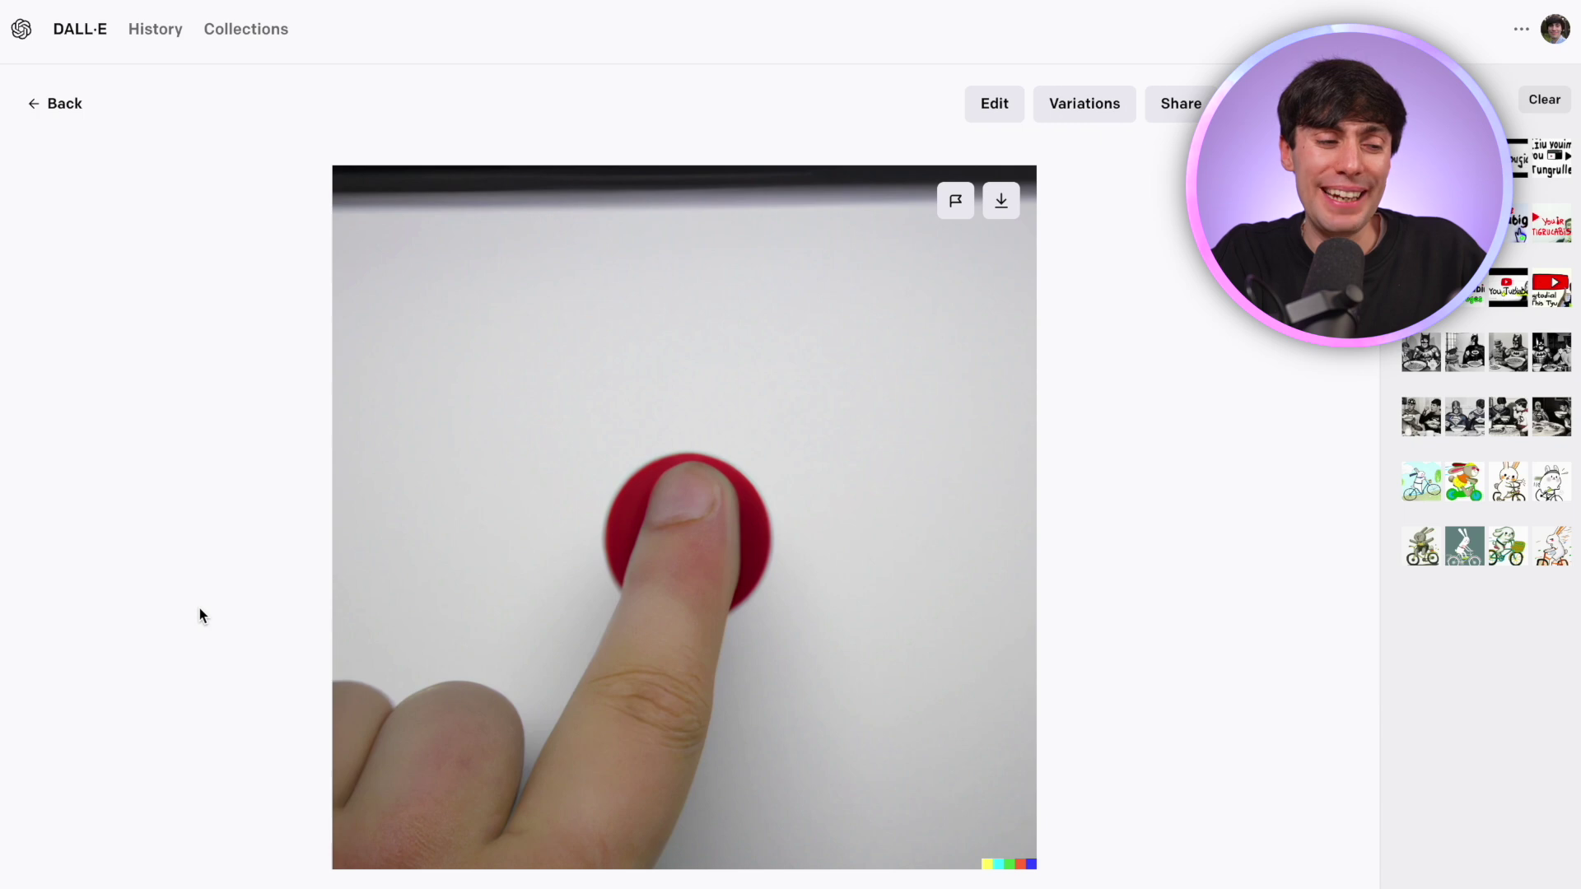
pyautogui.click(595, 564)
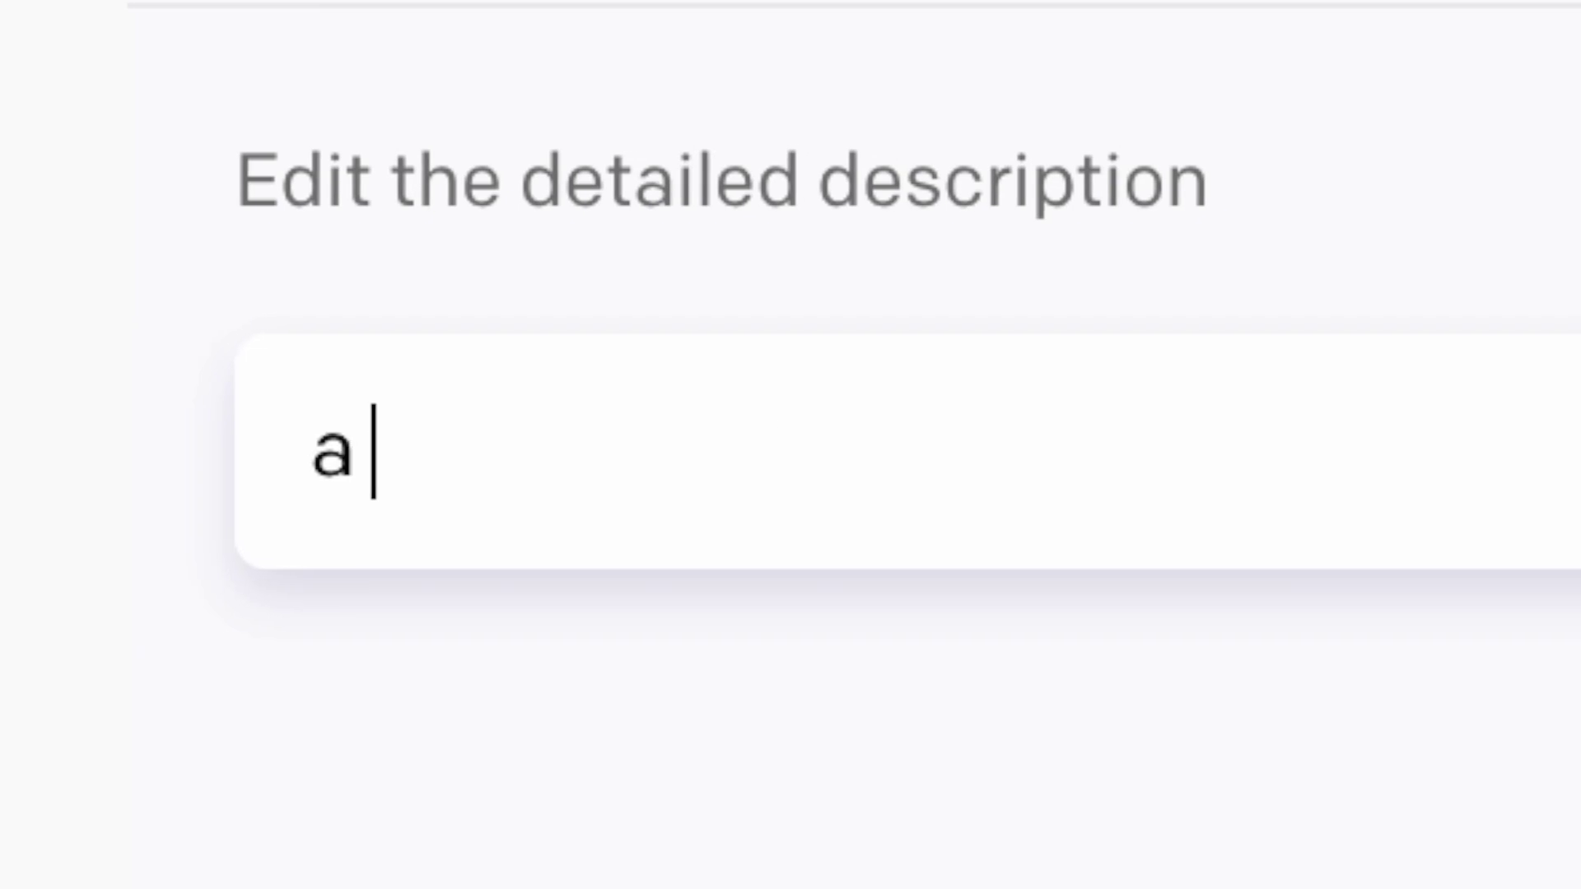
# Generate thumbnails for 'youtube thumbnail for a video about creating ai thumbnails' and browse the results.
pyautogui.write('youtube thumbnail for a video abou')
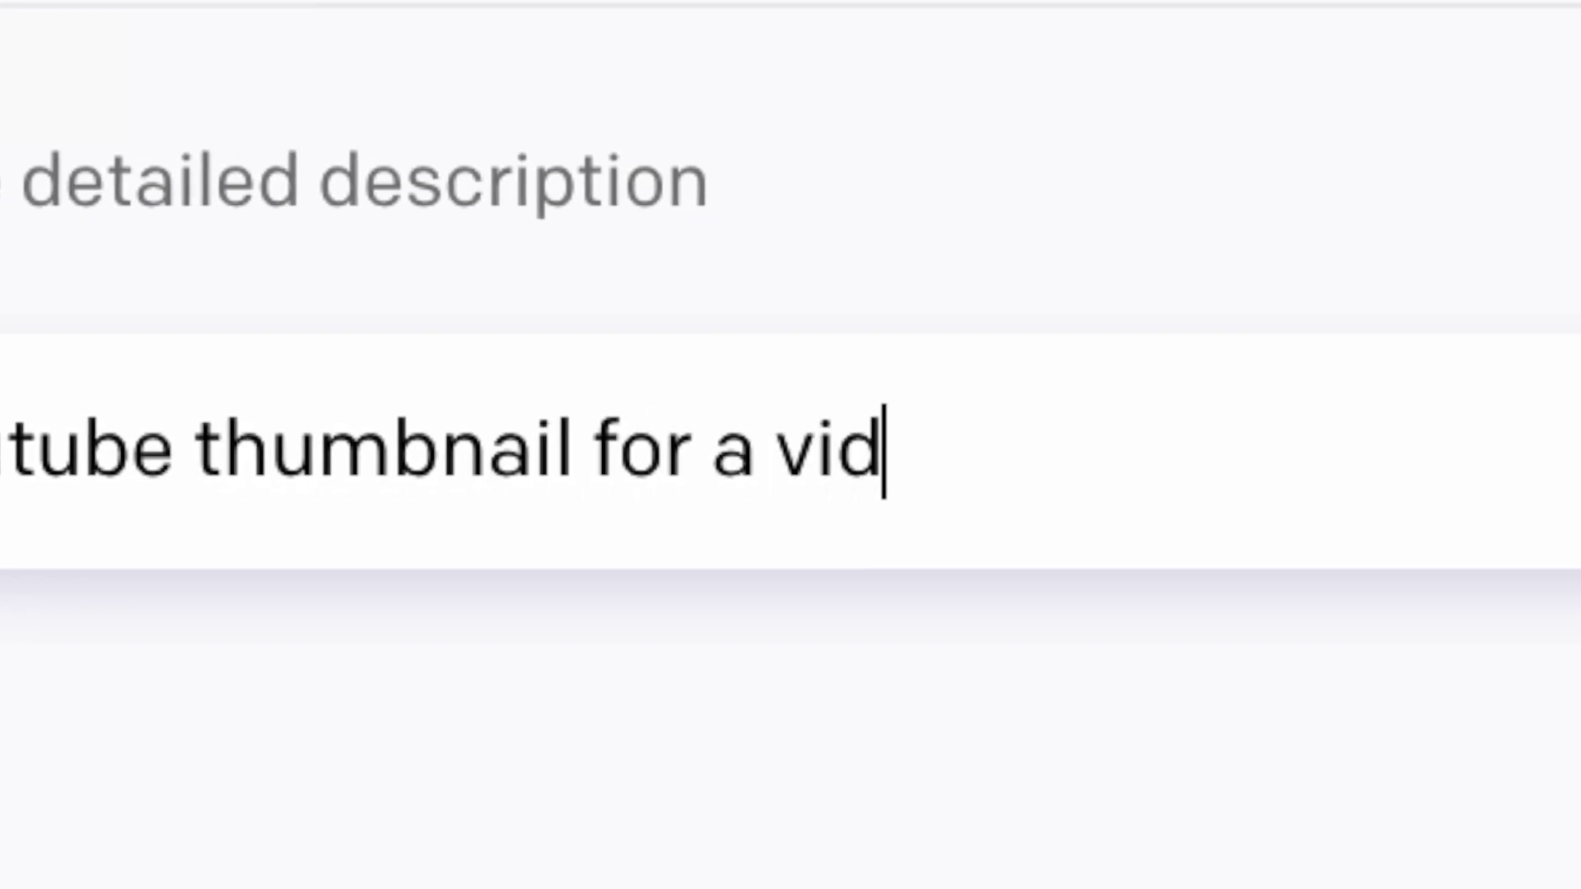
pyautogui.write('t creating ai thumbnai')
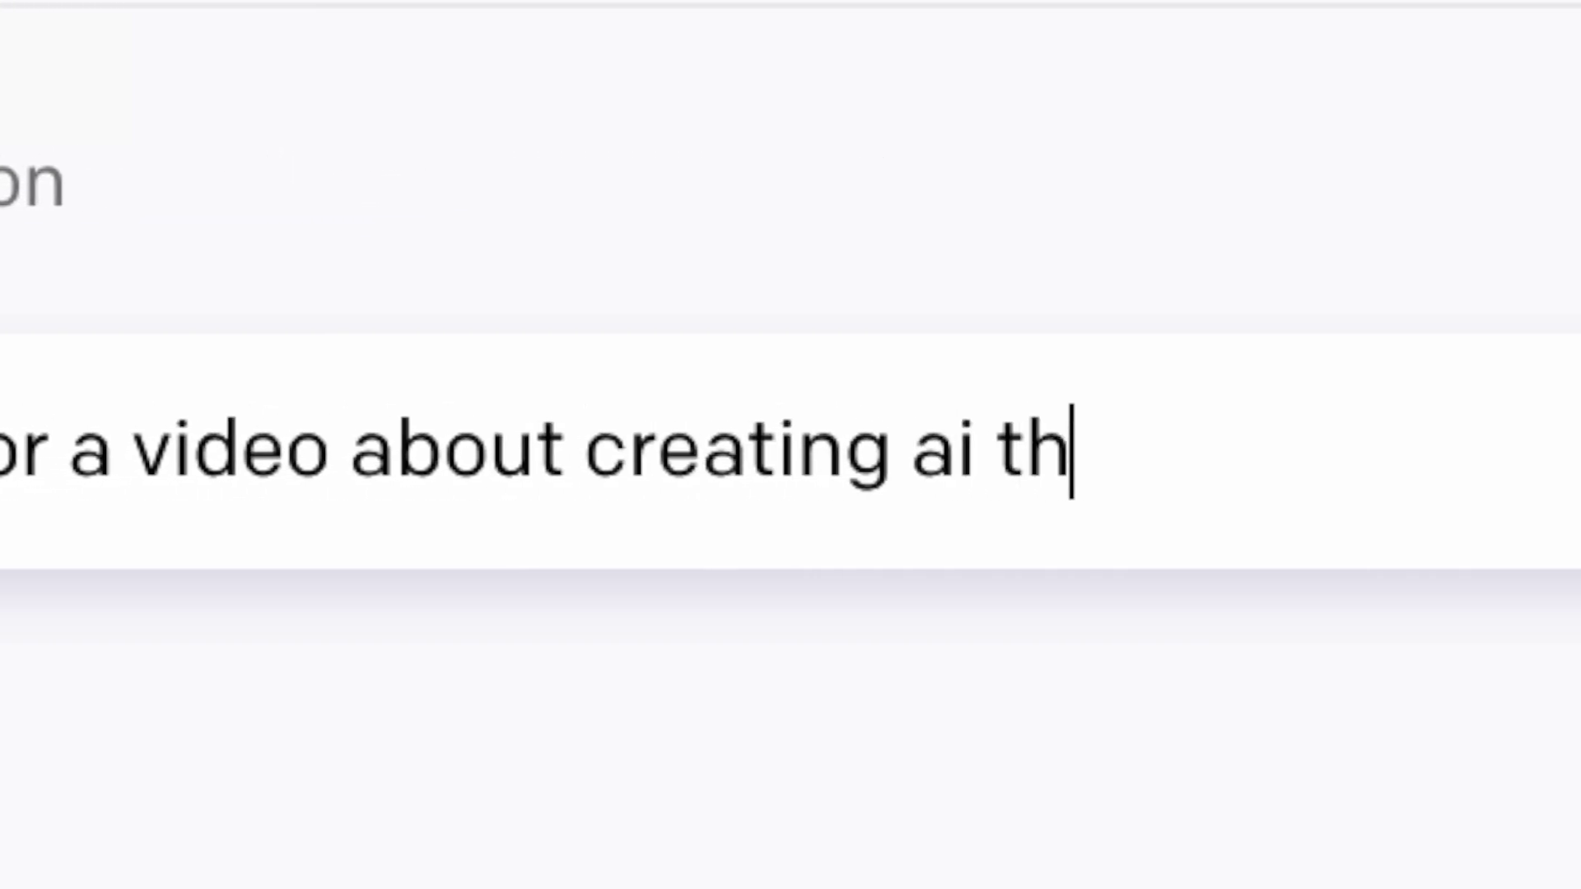
pyautogui.write('ls')
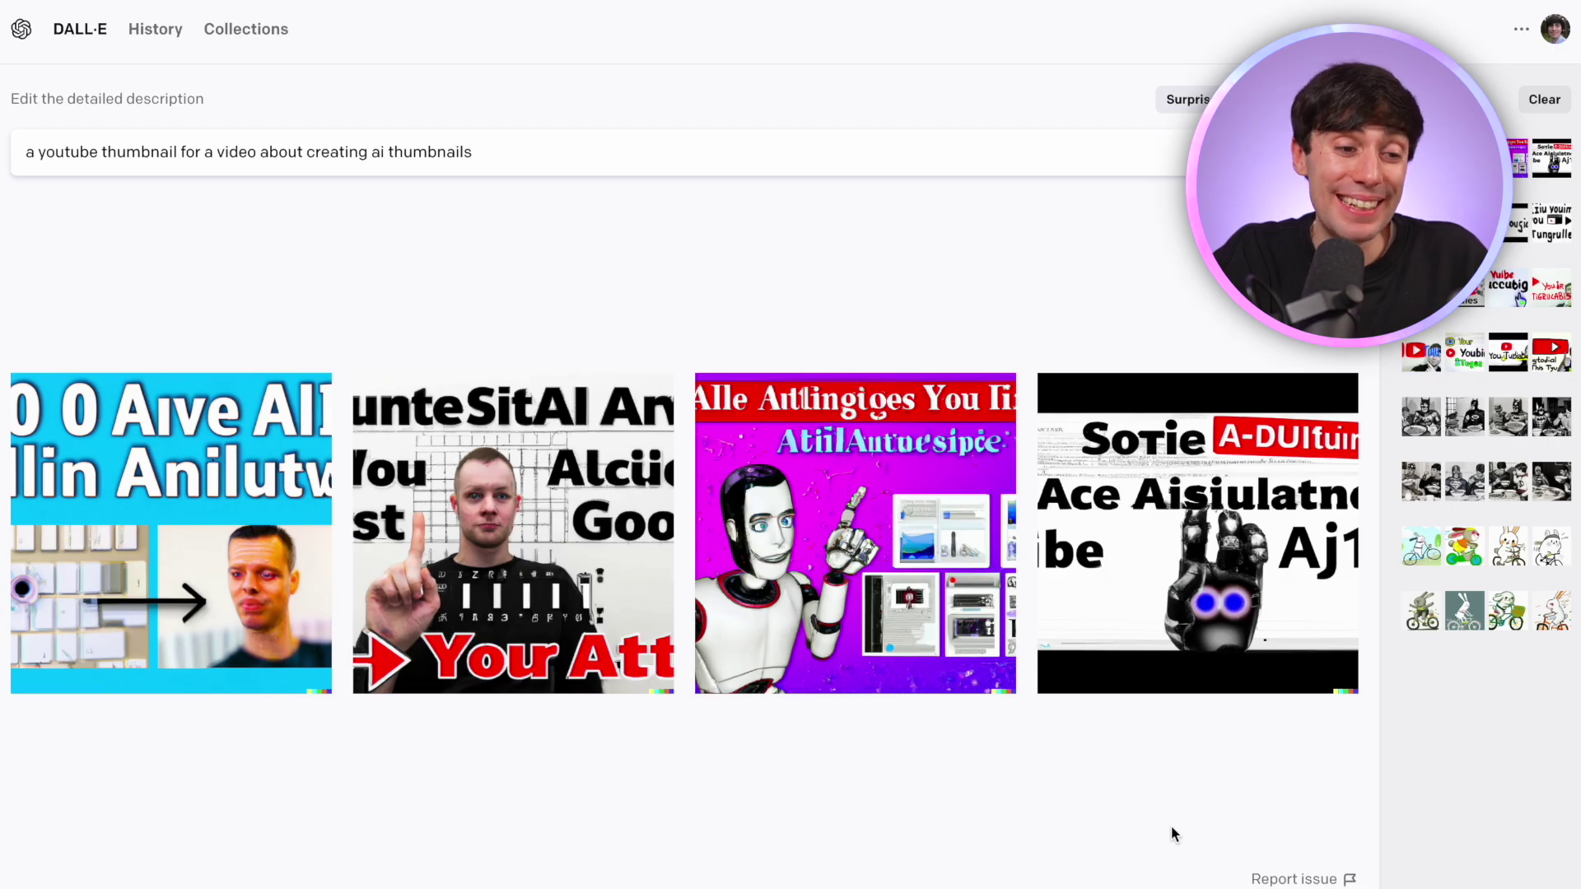
pyautogui.click(240, 583)
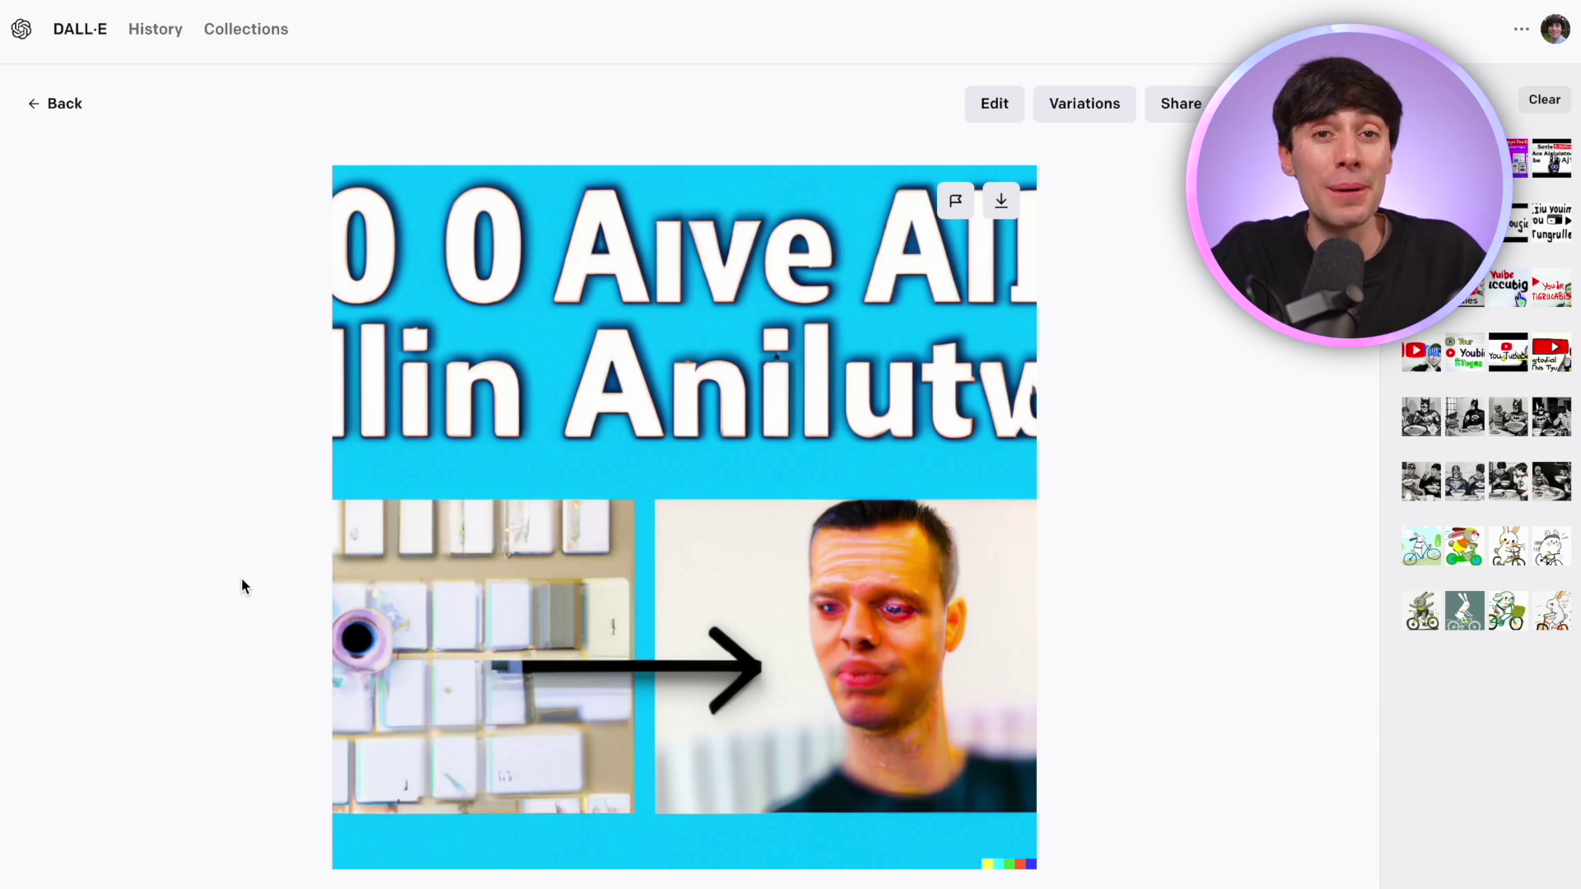
pyautogui.press('Right')
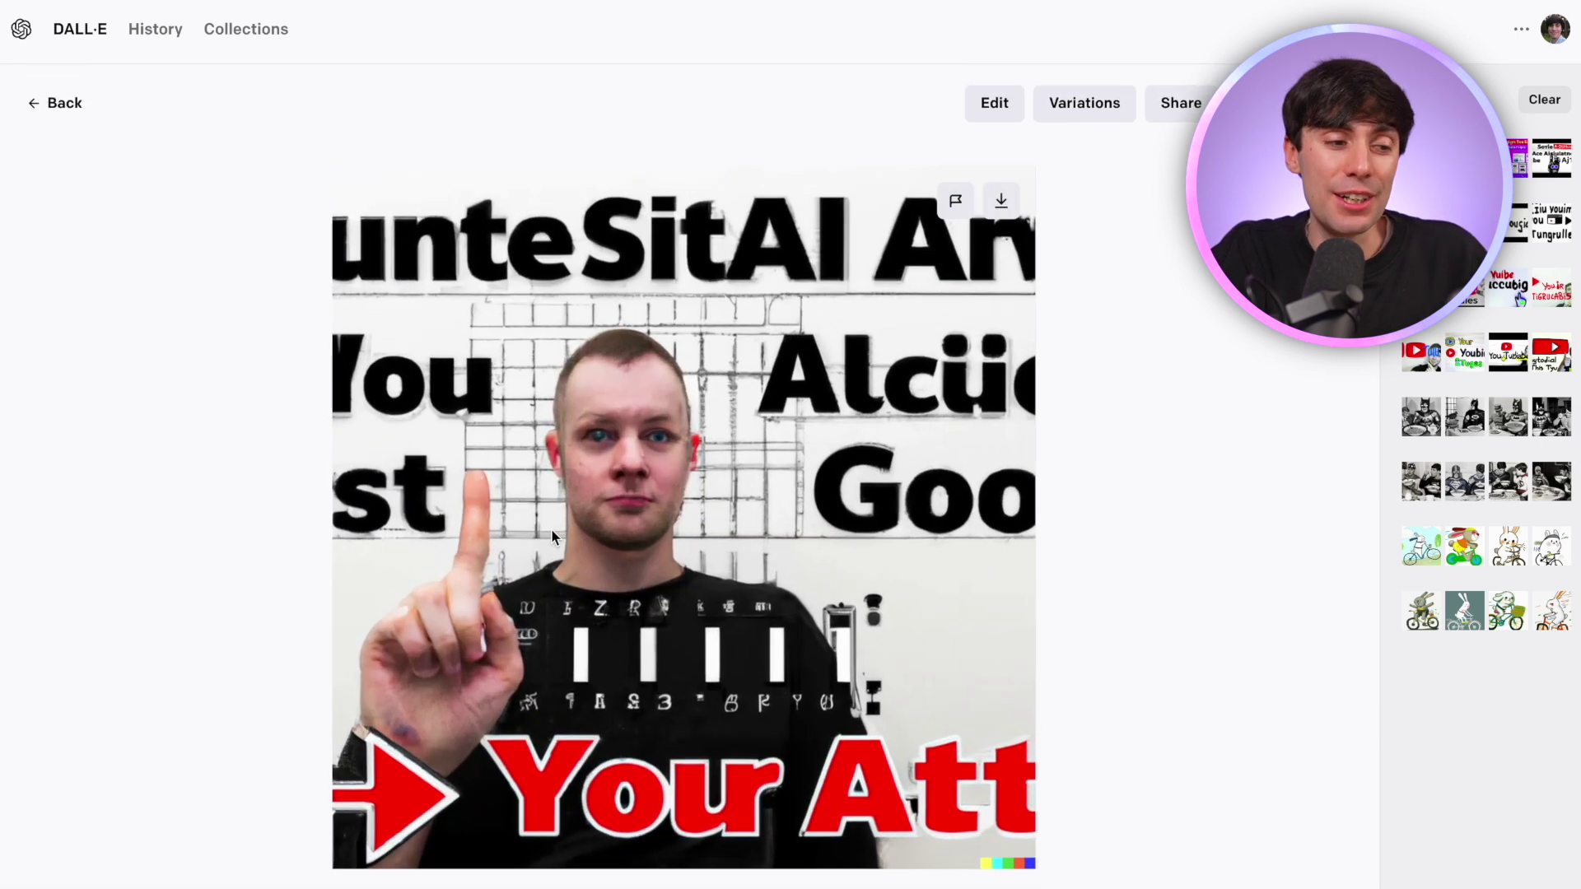
pyautogui.press('Right')
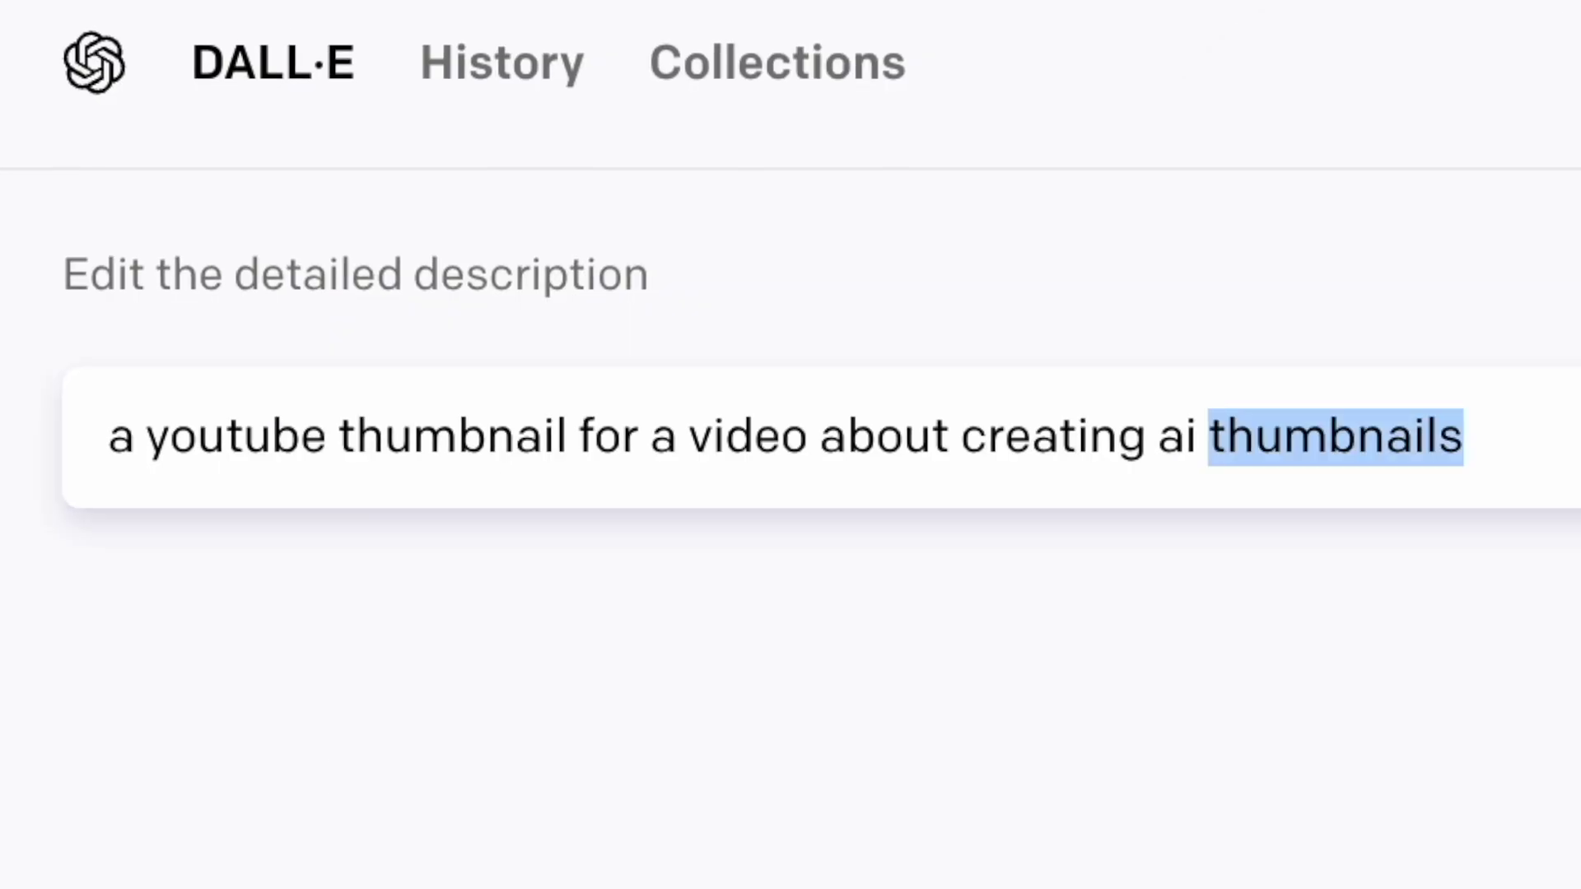
# Replace the prompt with 'a youtube thumbnail for a video called: can you make youtube thumbnails with'.
pyautogui.hotkey('ctrl', 'a')
pyautogui.press('BackSpace')
pyautogui.write('a youtube thumbnail for a video called: can you make youtube thumbnails with')
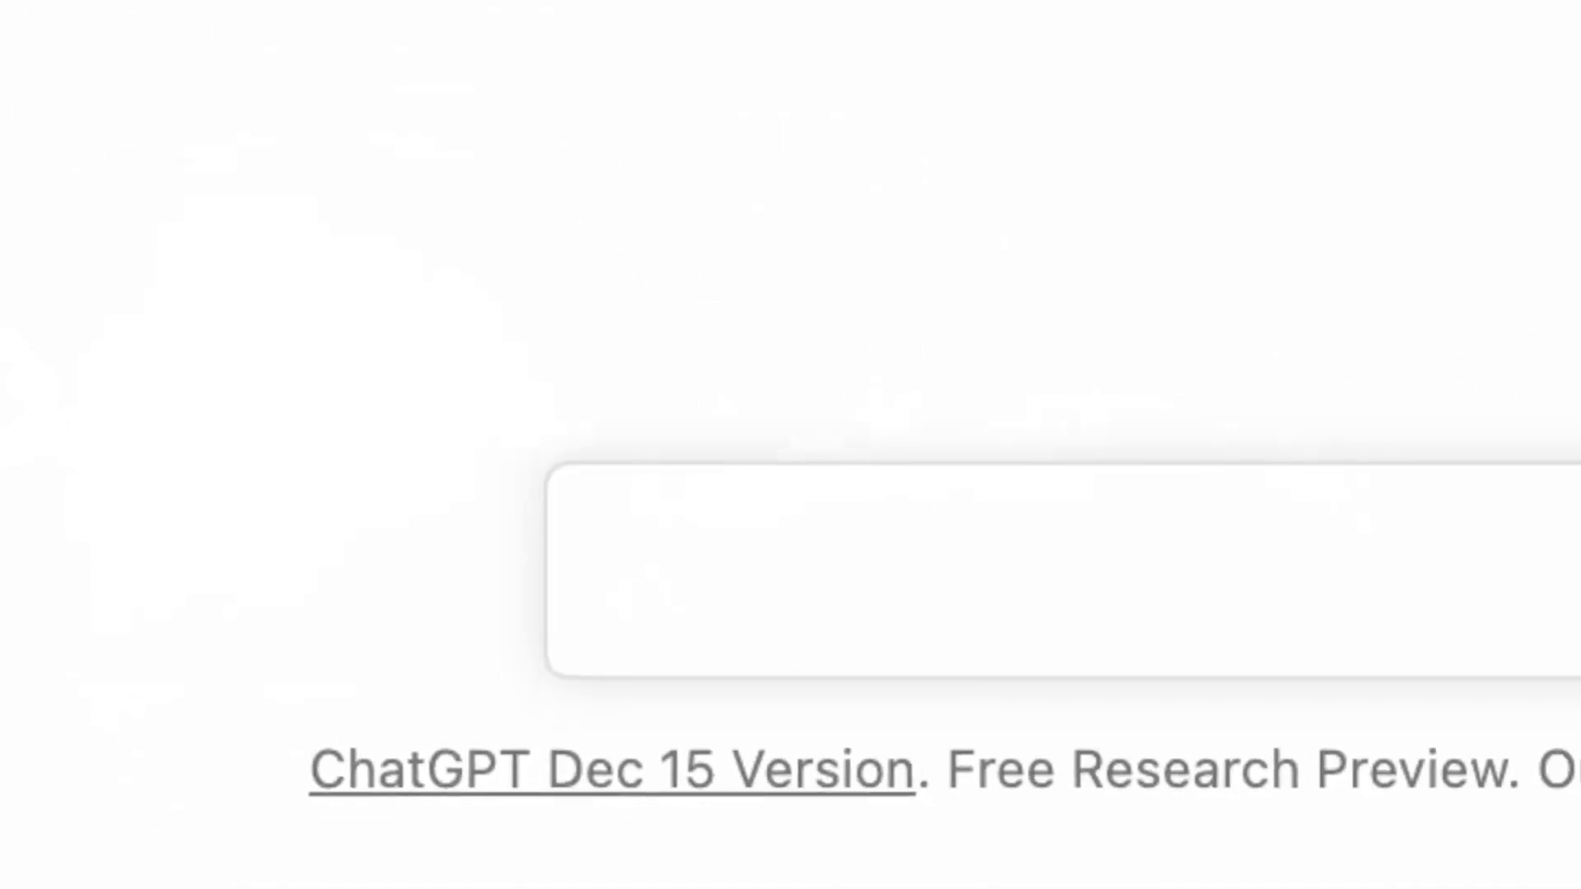
# Ask ChatGPT for thumbnail ideas for a video called 'can you make youtube thumbnails with ai?'.
pyautogui.write('give me some youtube thumbnail')
pyautogui.write(' ideas for a video ')
pyautogui.write('called: "can you make ')
pyautogui.write('youtube thumbnails with')
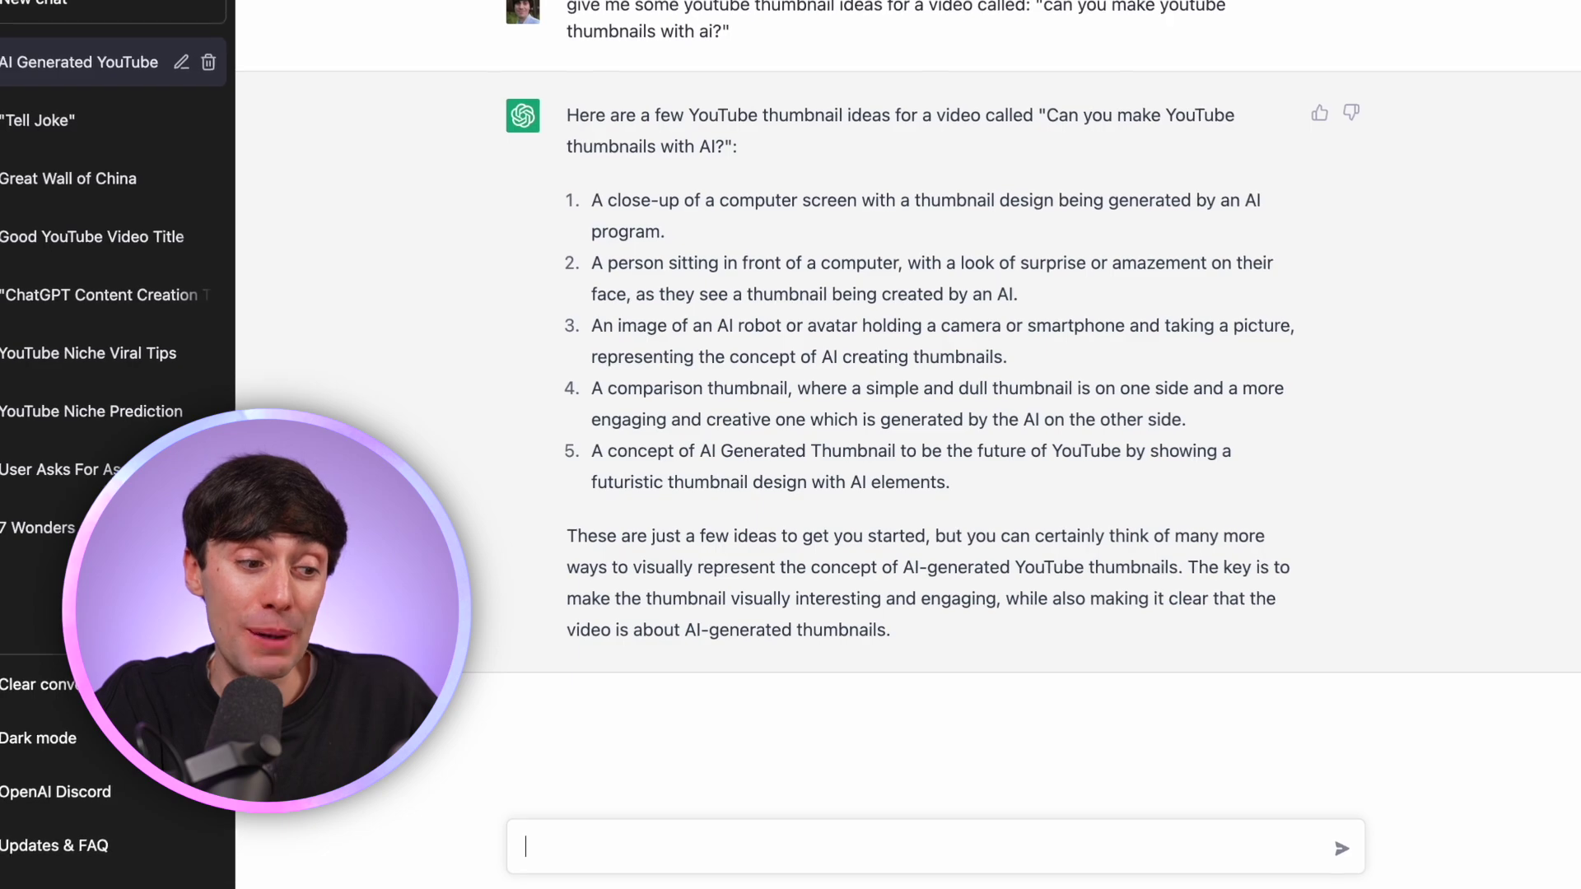
# Copy ChatGPT's third idea, an AI robot holding a camera, into the DALL·E prompt.
pyautogui.tripleClick(927, 325)
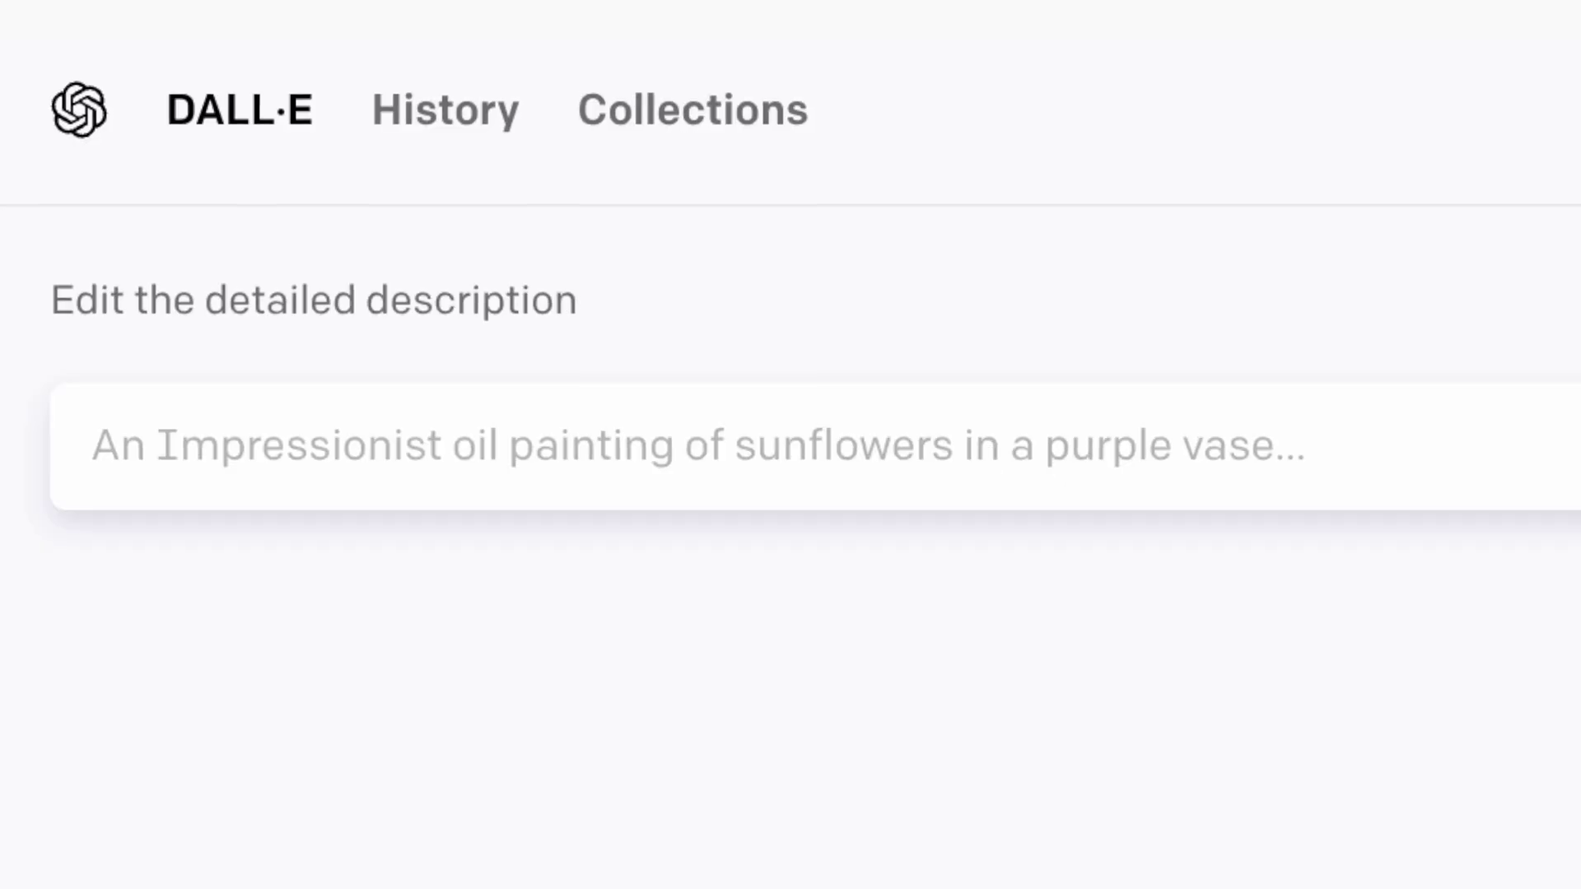
pyautogui.write('An image of an AI robot or avatar holding a camera or smartphone and taking a picture, representing the concept of AI creating thumbnails.')
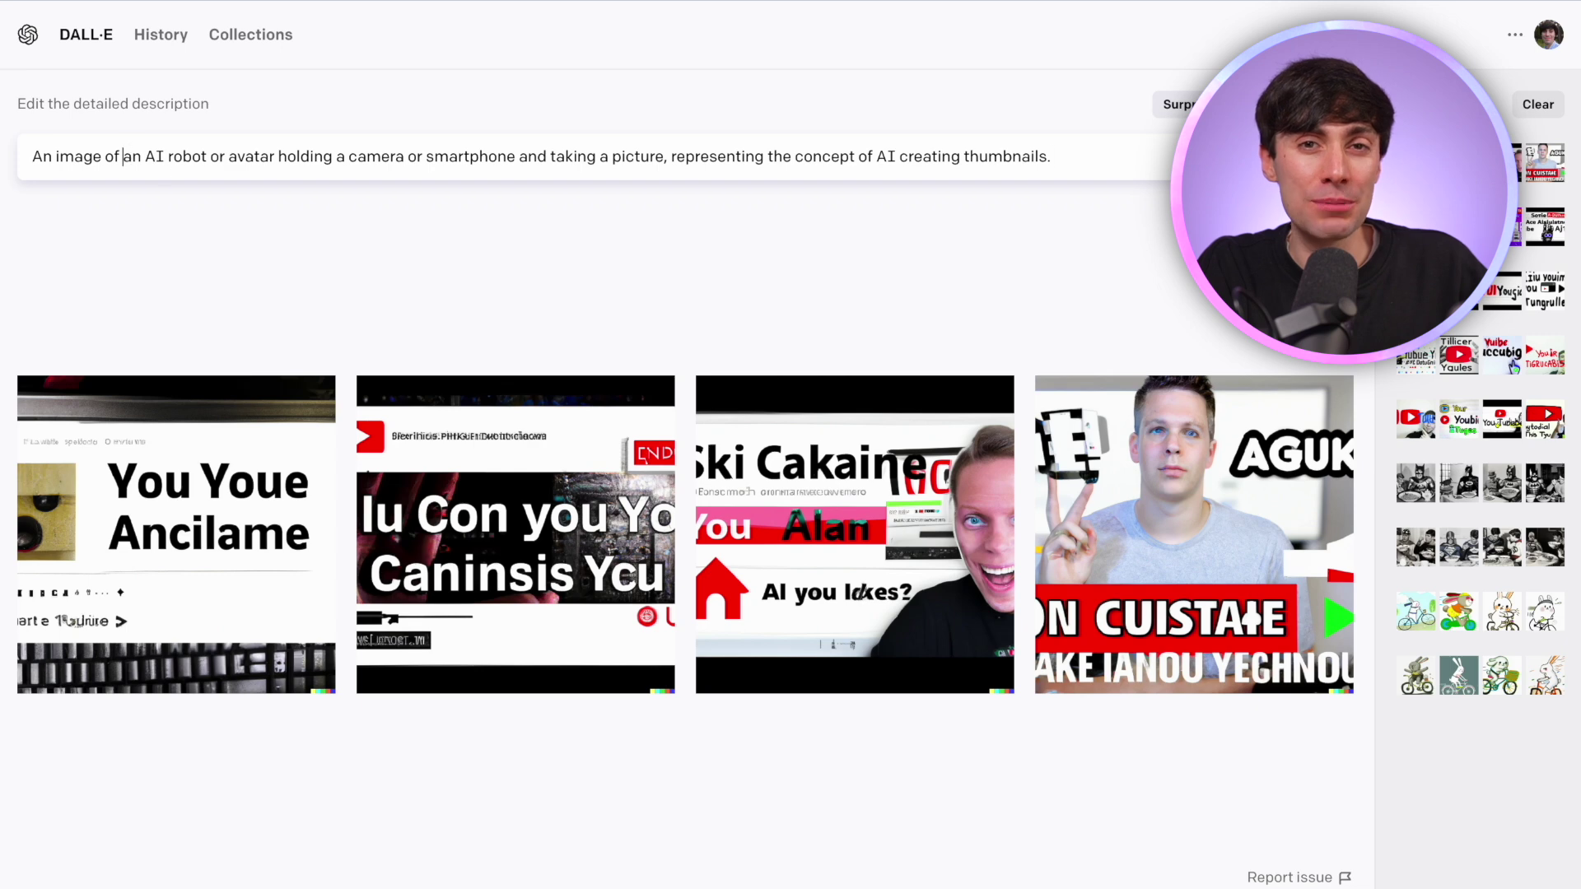
# Trim 'An image of' and 'or avatar' from the prompt and end it with 'for a youtube thumbnail'.
pyautogui.press('BackSpace')
pyautogui.press('BackSpace')
pyautogui.press('BackSpace')
pyautogui.press('BackSpace')
pyautogui.press('BackSpace')
pyautogui.press('BackSpace')
pyautogui.press('BackSpace')
pyautogui.press('BackSpace')
pyautogui.press('BackSpace')
pyautogui.press('BackSpace')
pyautogui.press('BackSpace')
pyautogui.press('BackSpace')
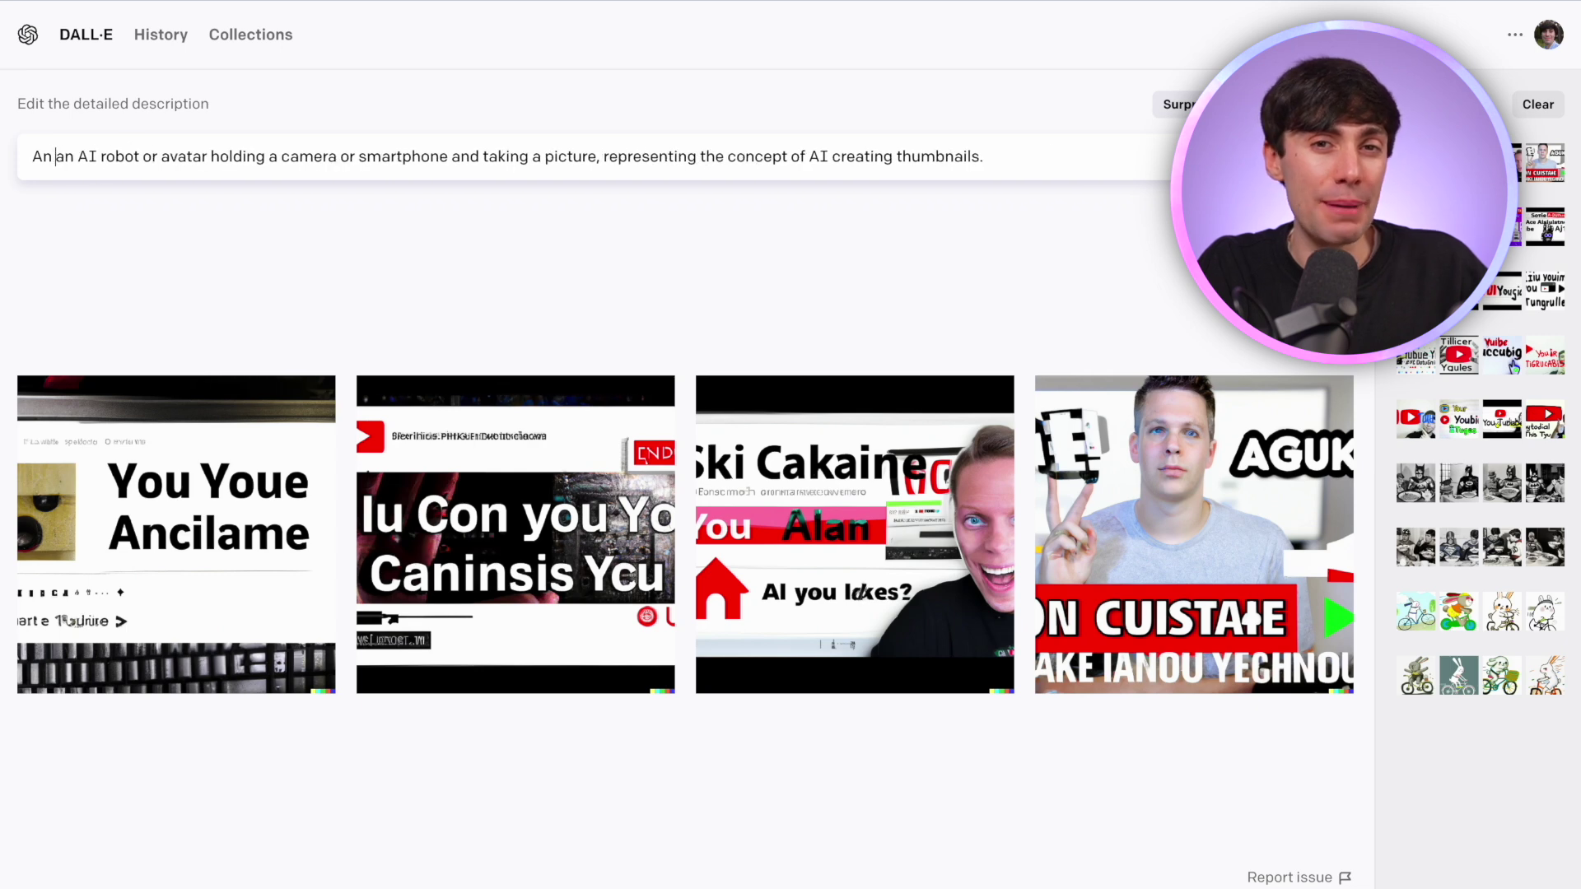
pyautogui.click(191, 156)
pyautogui.press('BackSpace')
pyautogui.press('BackSpace')
pyautogui.press('BackSpace')
pyautogui.press('BackSpace')
pyautogui.press('BackSpace')
pyautogui.press('BackSpace')
pyautogui.press('BackSpace')
pyautogui.press('BackSpace')
pyautogui.press('BackSpace')
pyautogui.press('BackSpace')
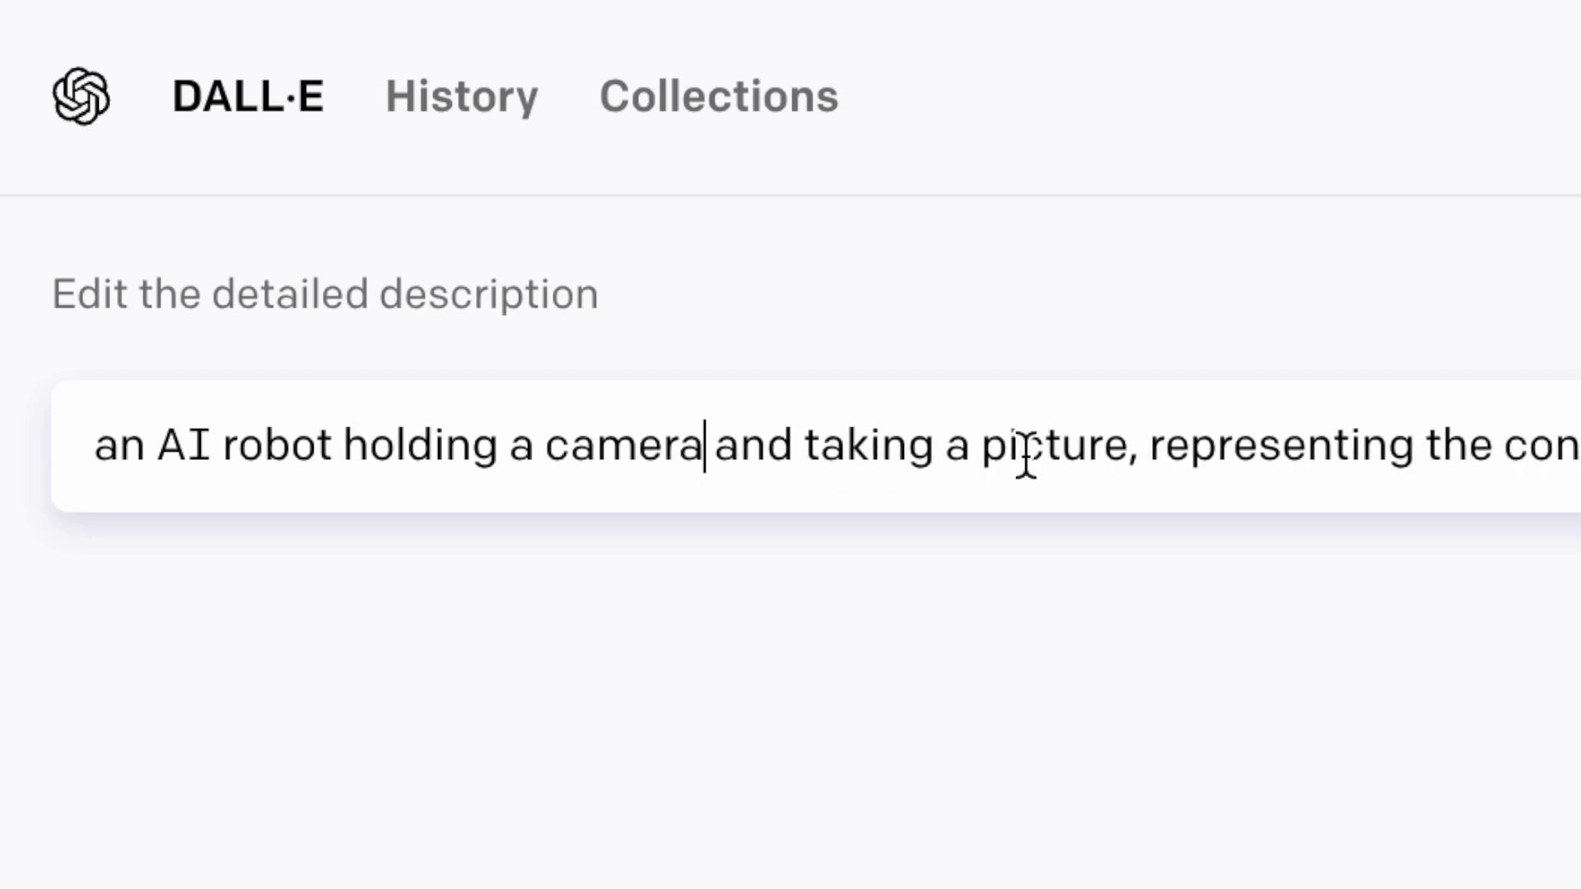
pyautogui.click(1135, 446)
pyautogui.hotkey('shift', 'End')
pyautogui.write('for a youtube thu')
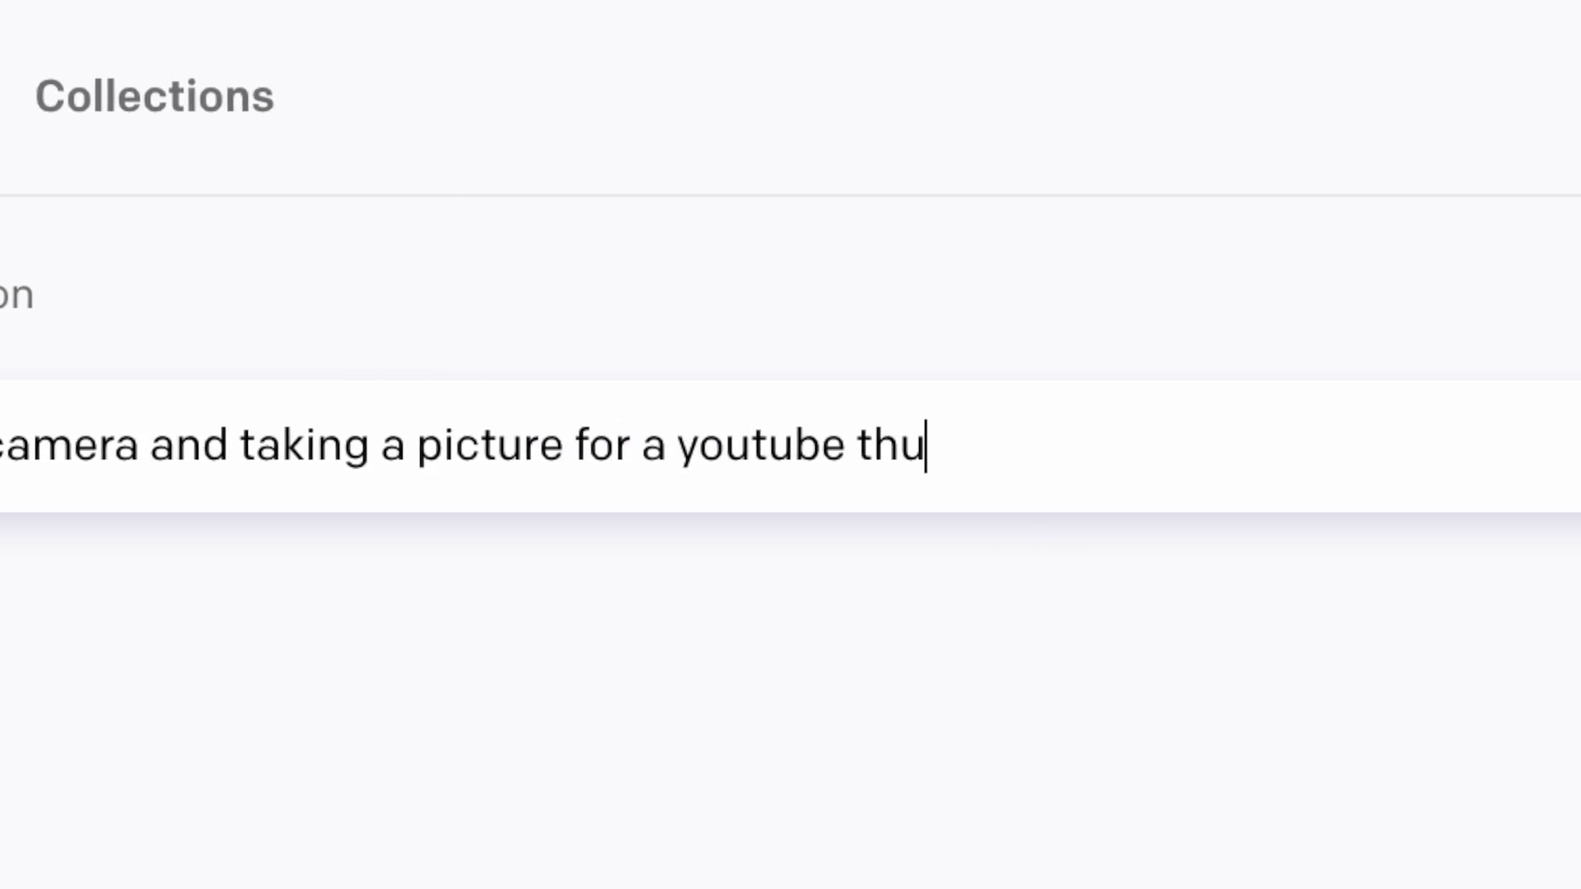
pyautogui.write('mbnail being created by an AI.')
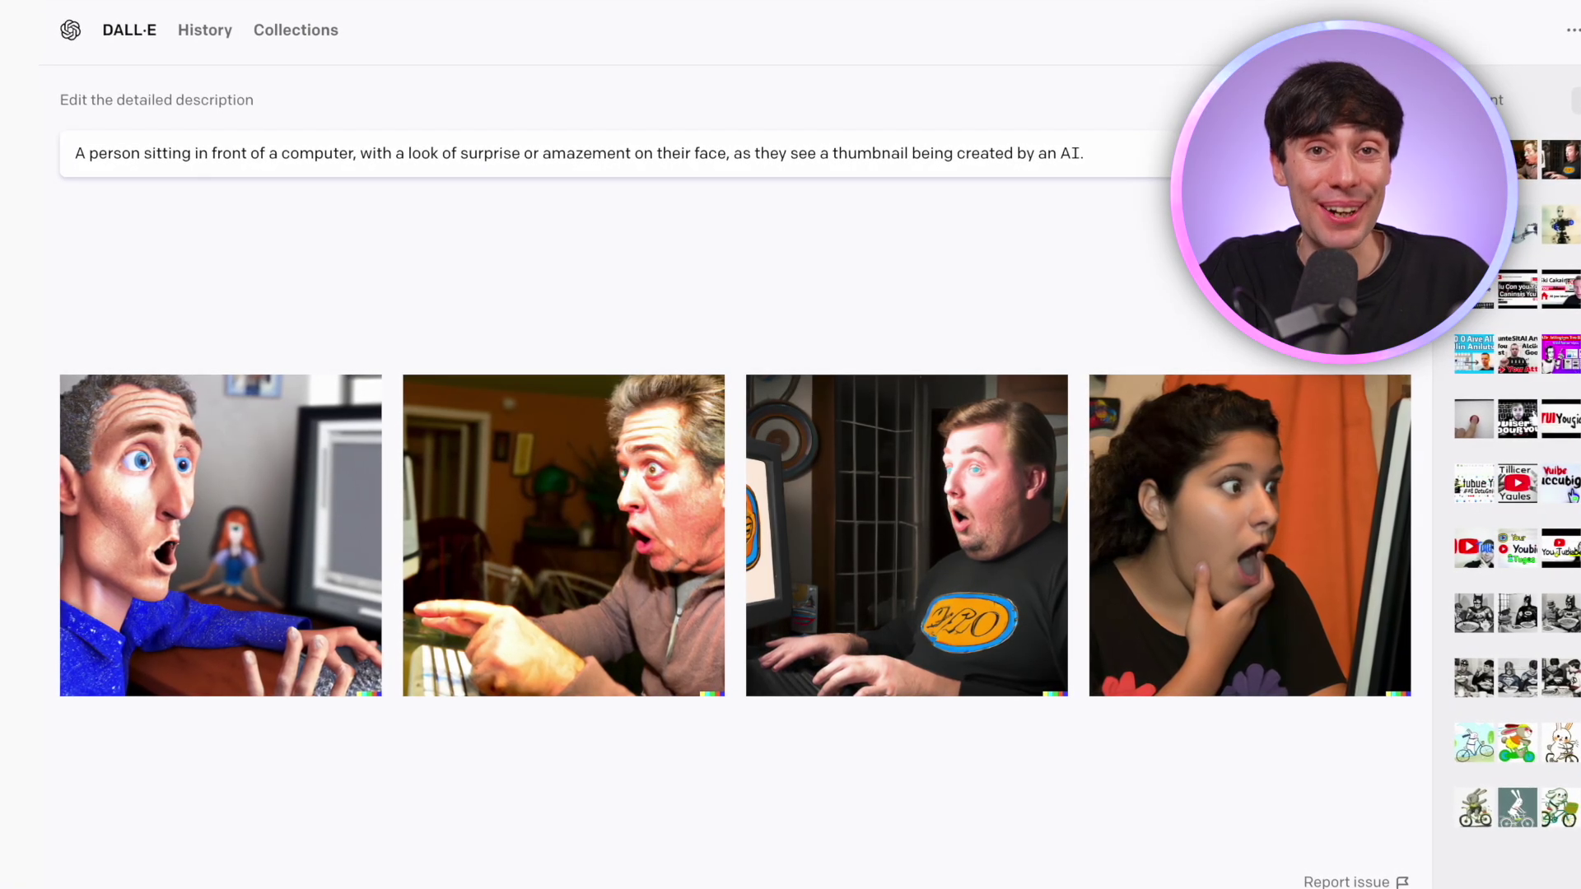
pyautogui.click(254, 507)
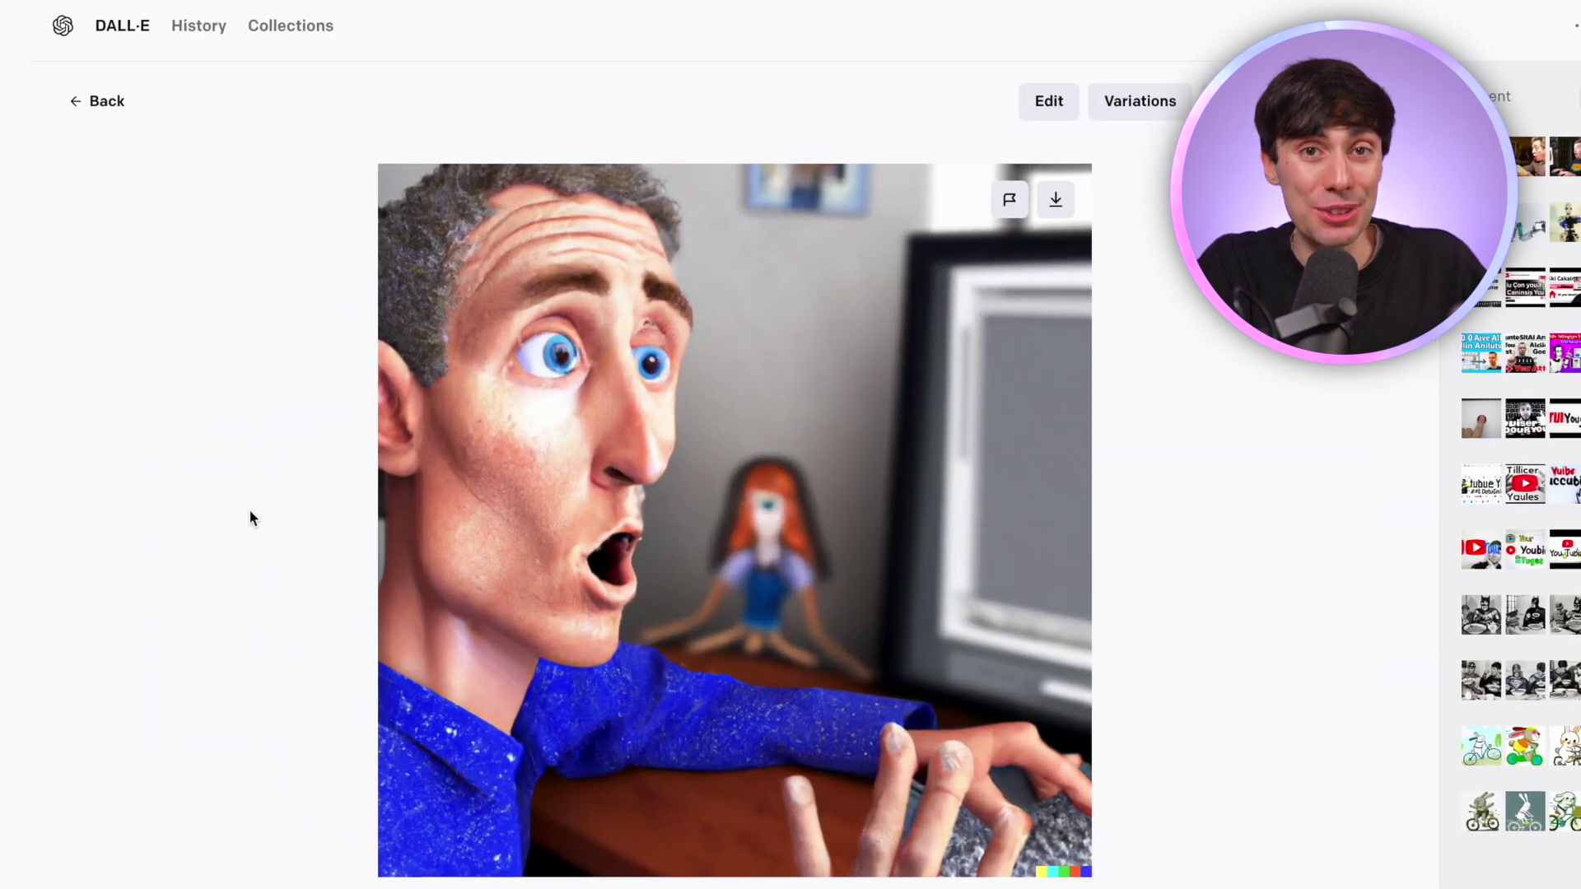
pyautogui.press('Right')
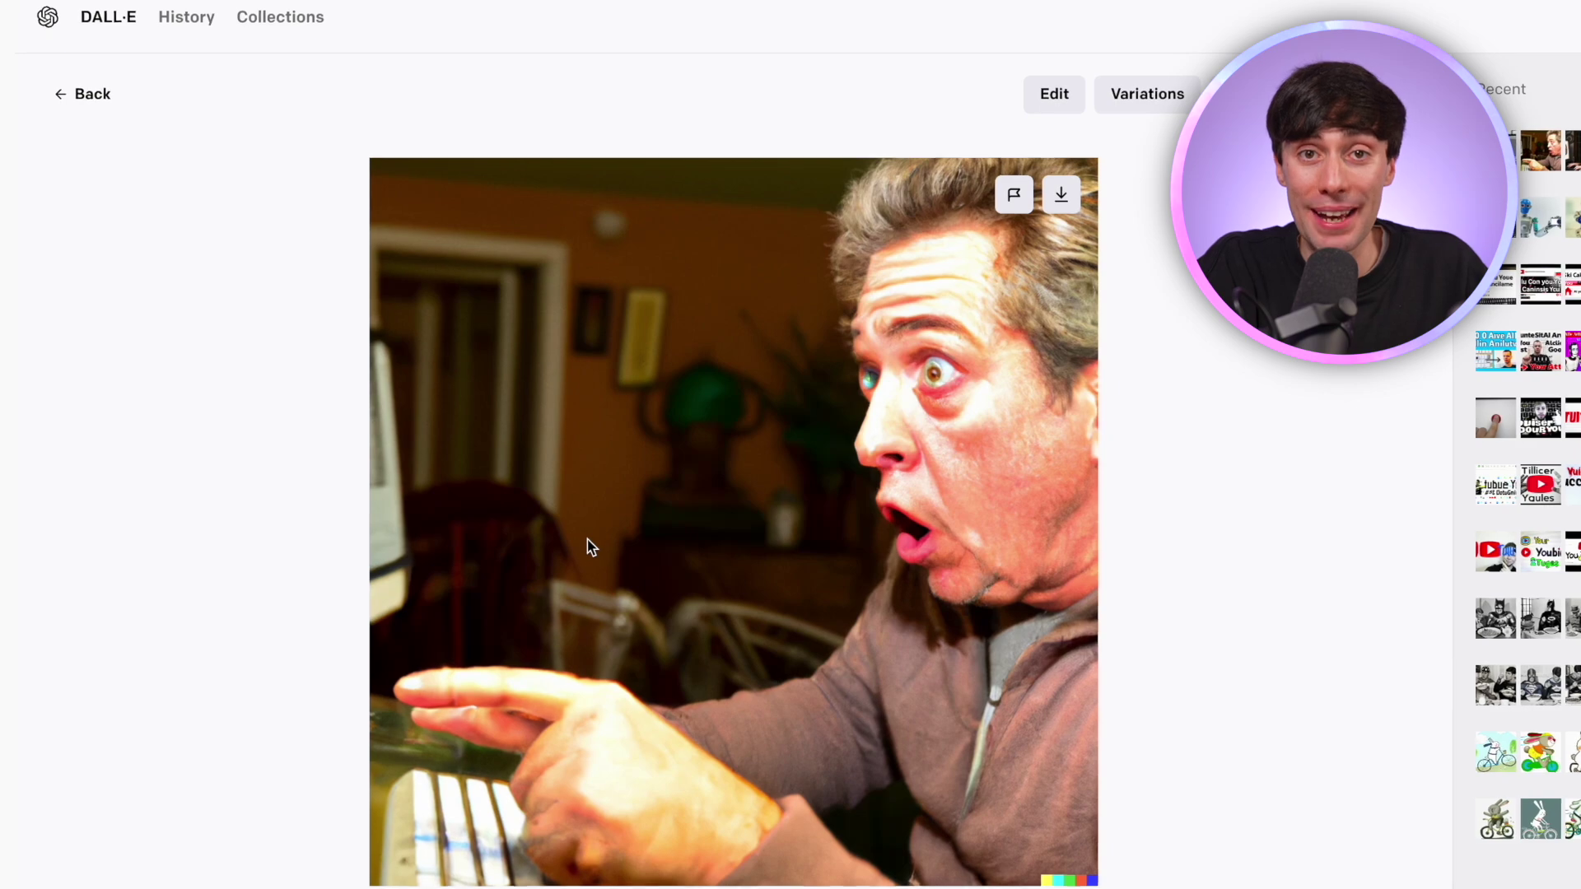
pyautogui.press('Escape')
pyautogui.click(906, 606)
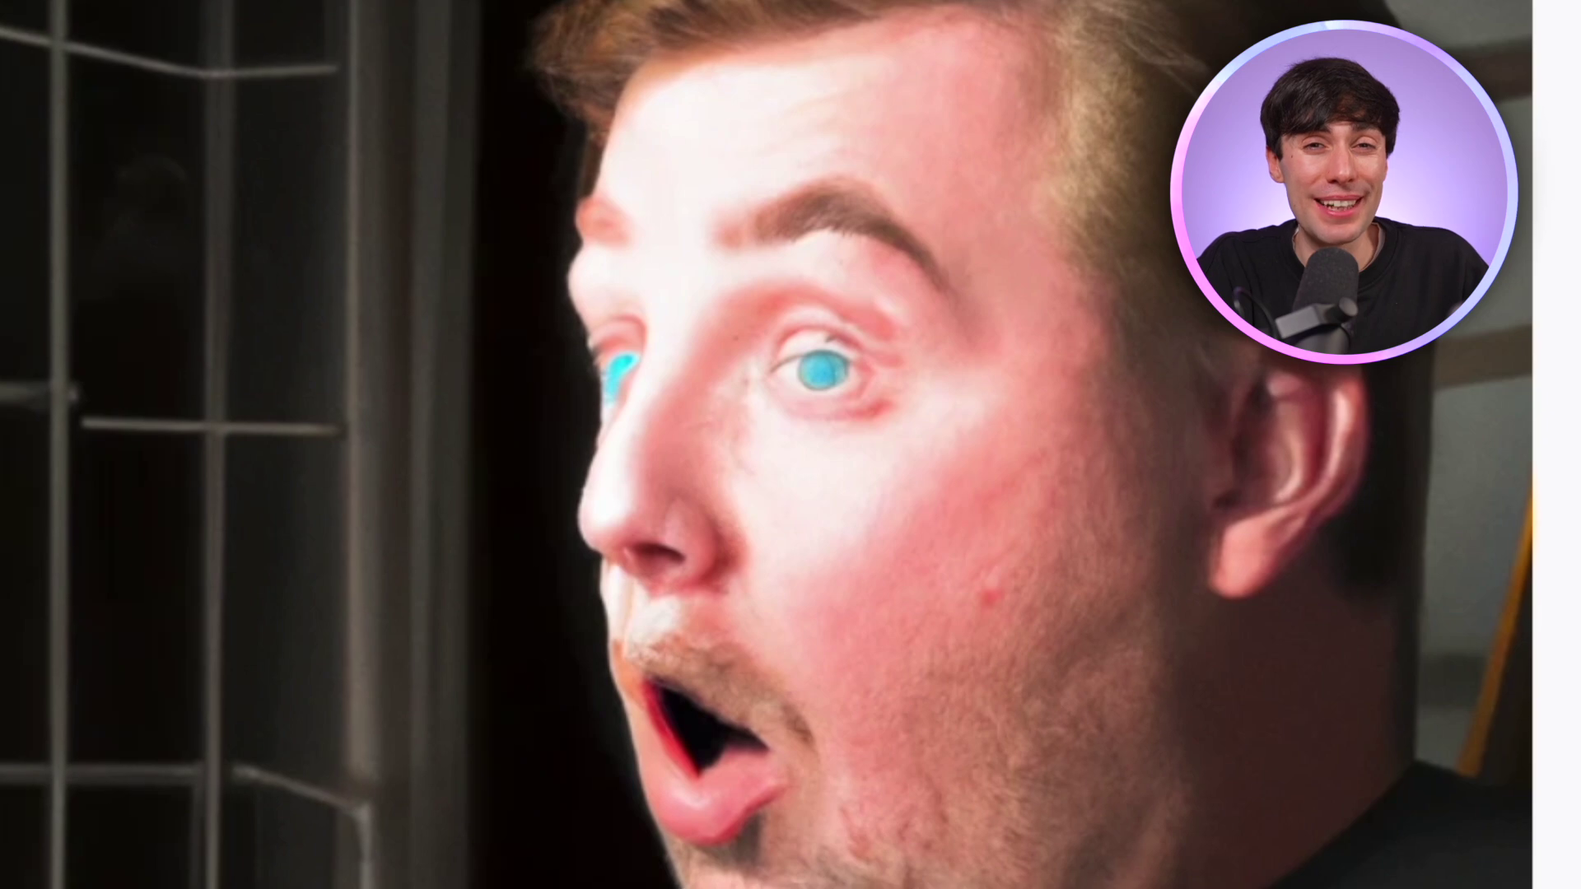
pyautogui.click(106, 134)
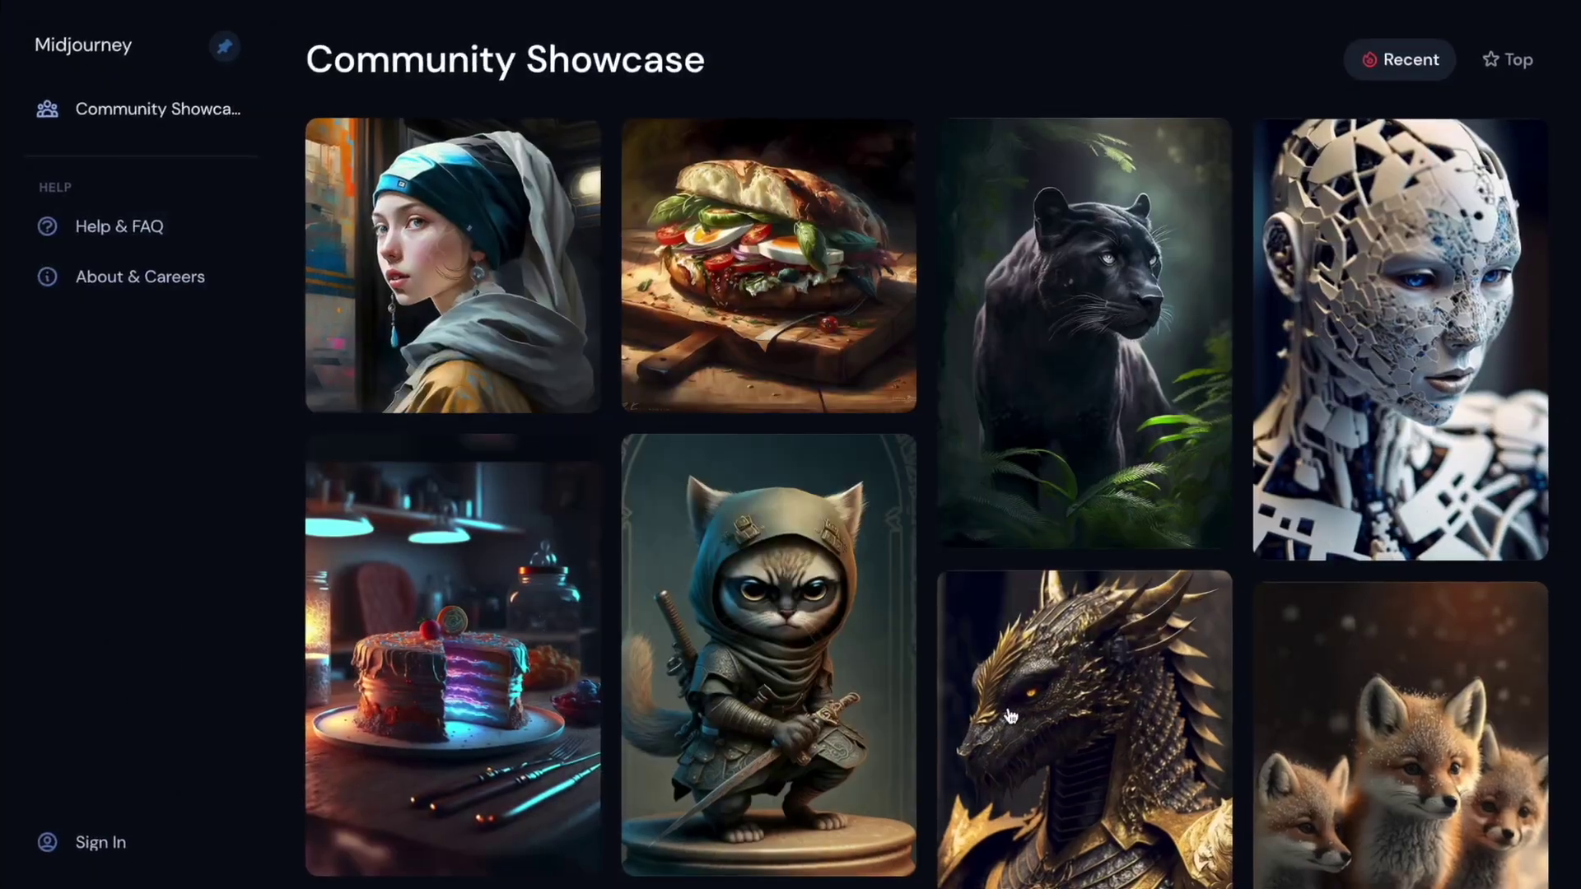
# Paste the surprised-person prompt into Midjourney's /imagine field in Discord.
pyautogui.scroll(-6, 1009, 717)
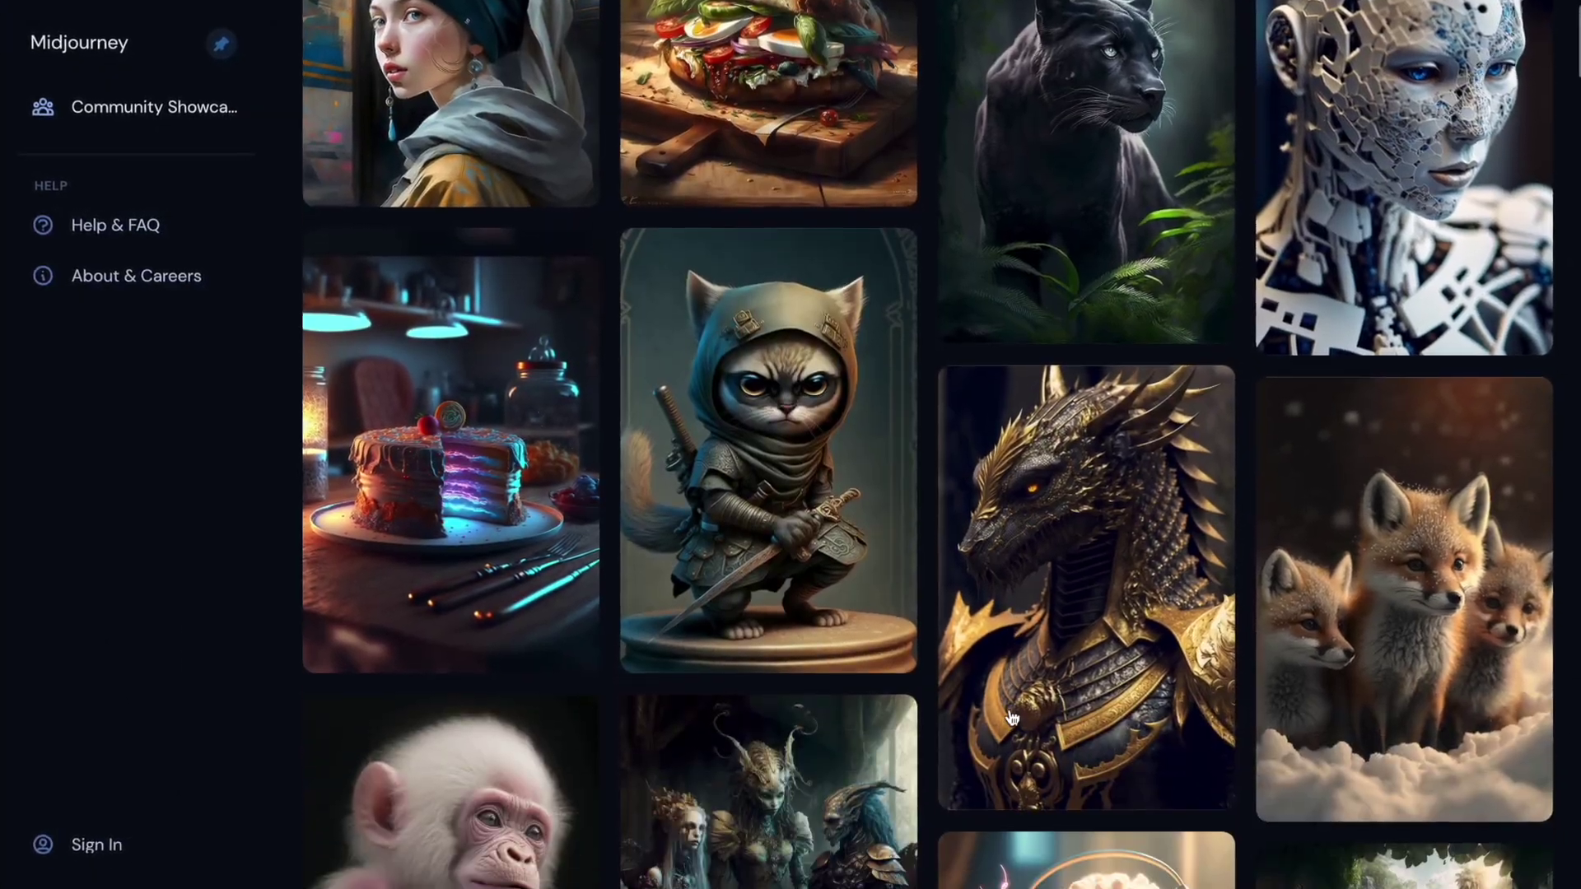
pyautogui.scroll(-7, 1016, 722)
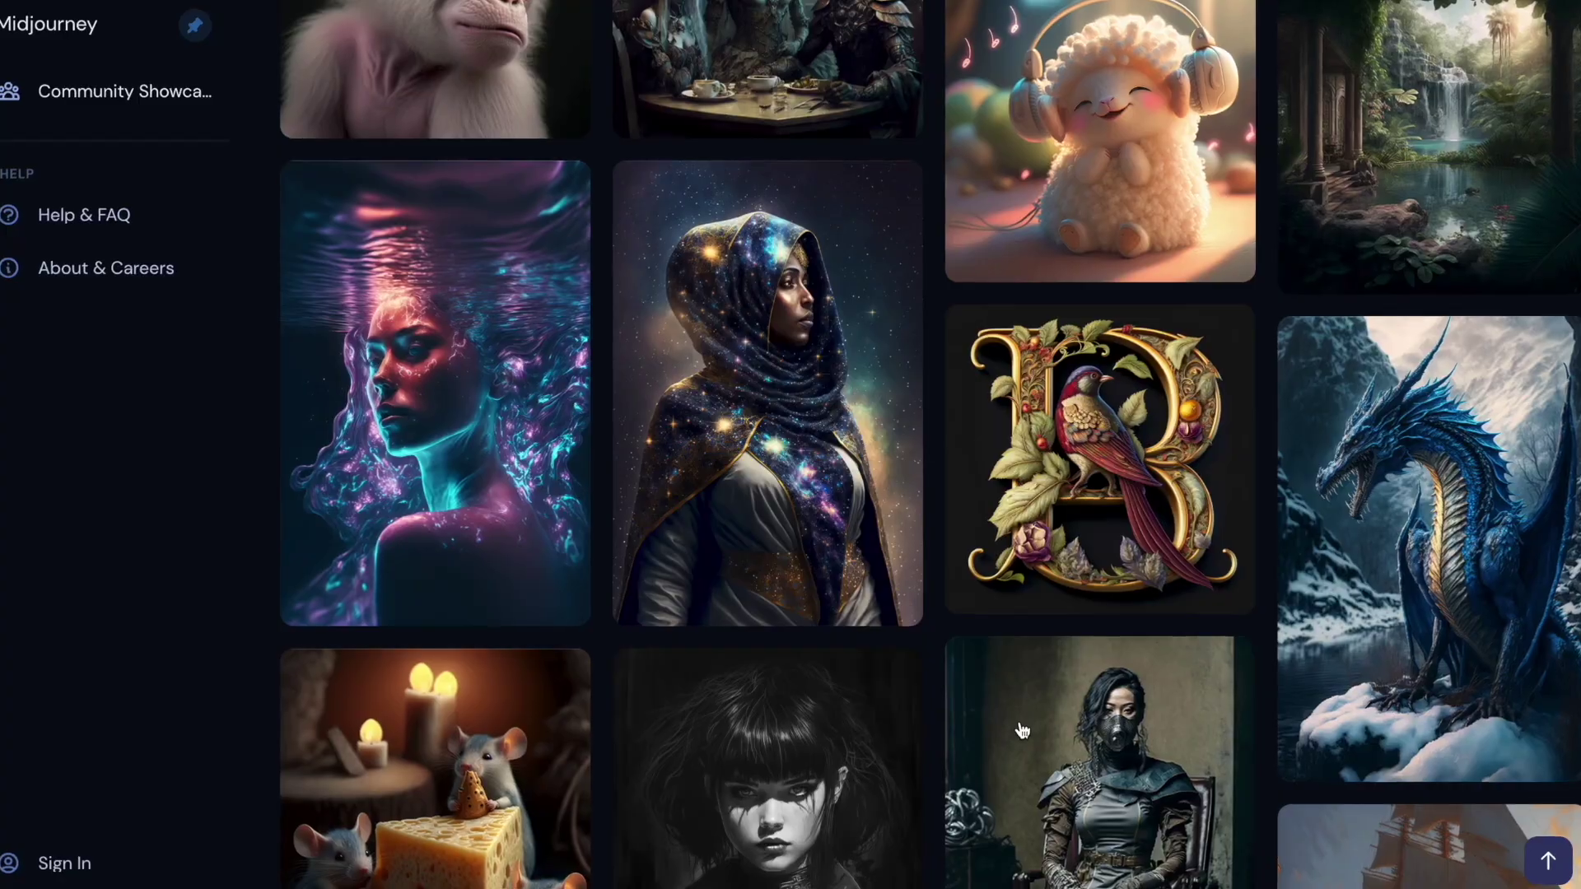
pyautogui.scroll(-4, 1021, 730)
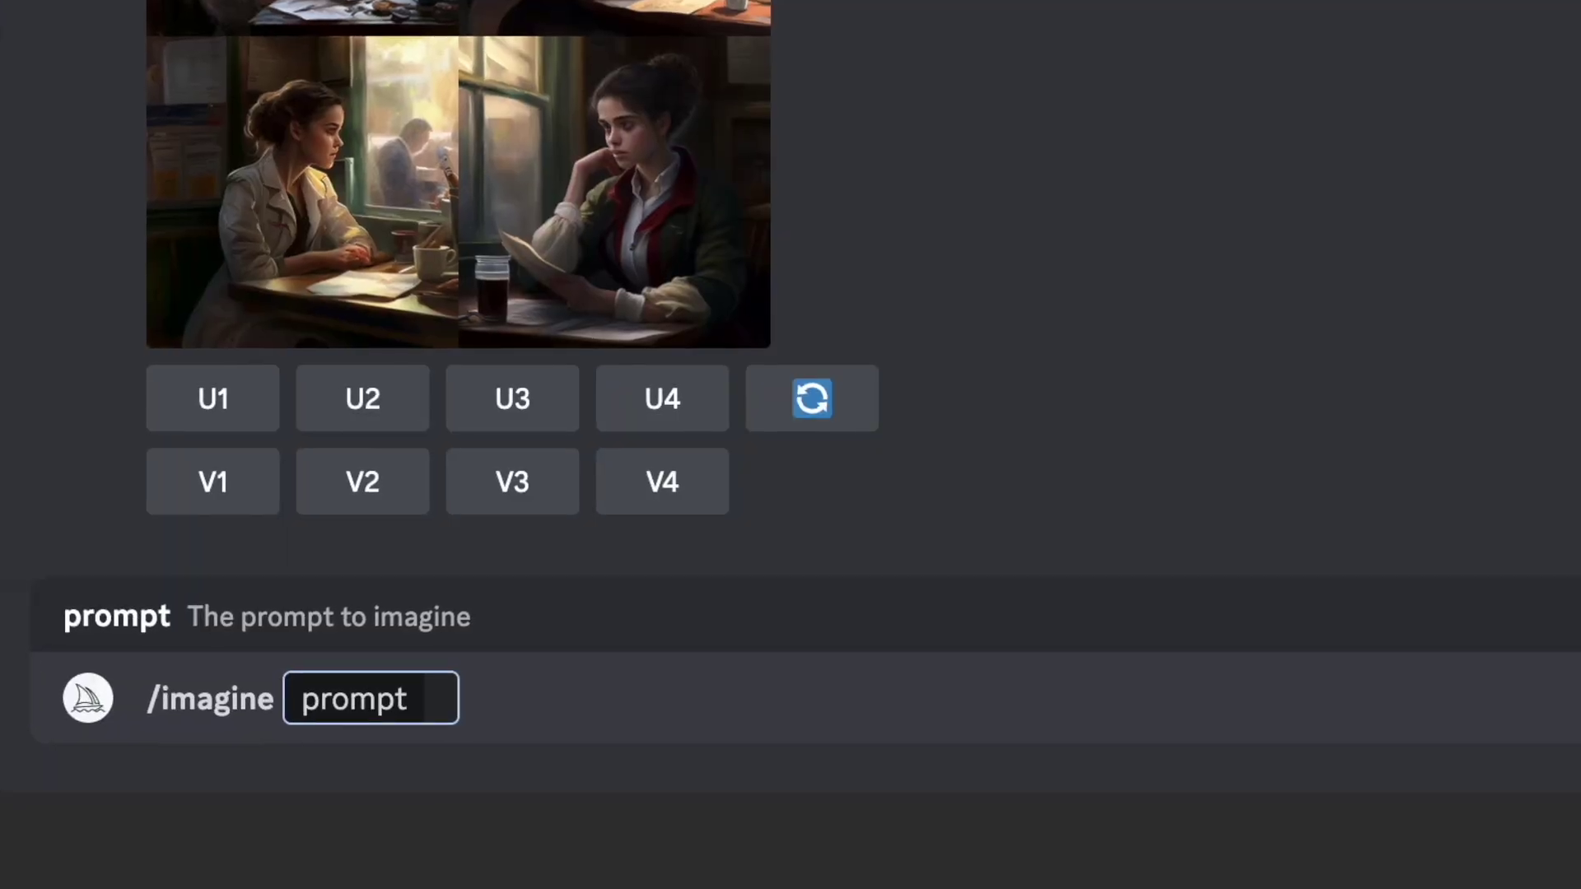
pyautogui.hotkey('ctrl', 'v')
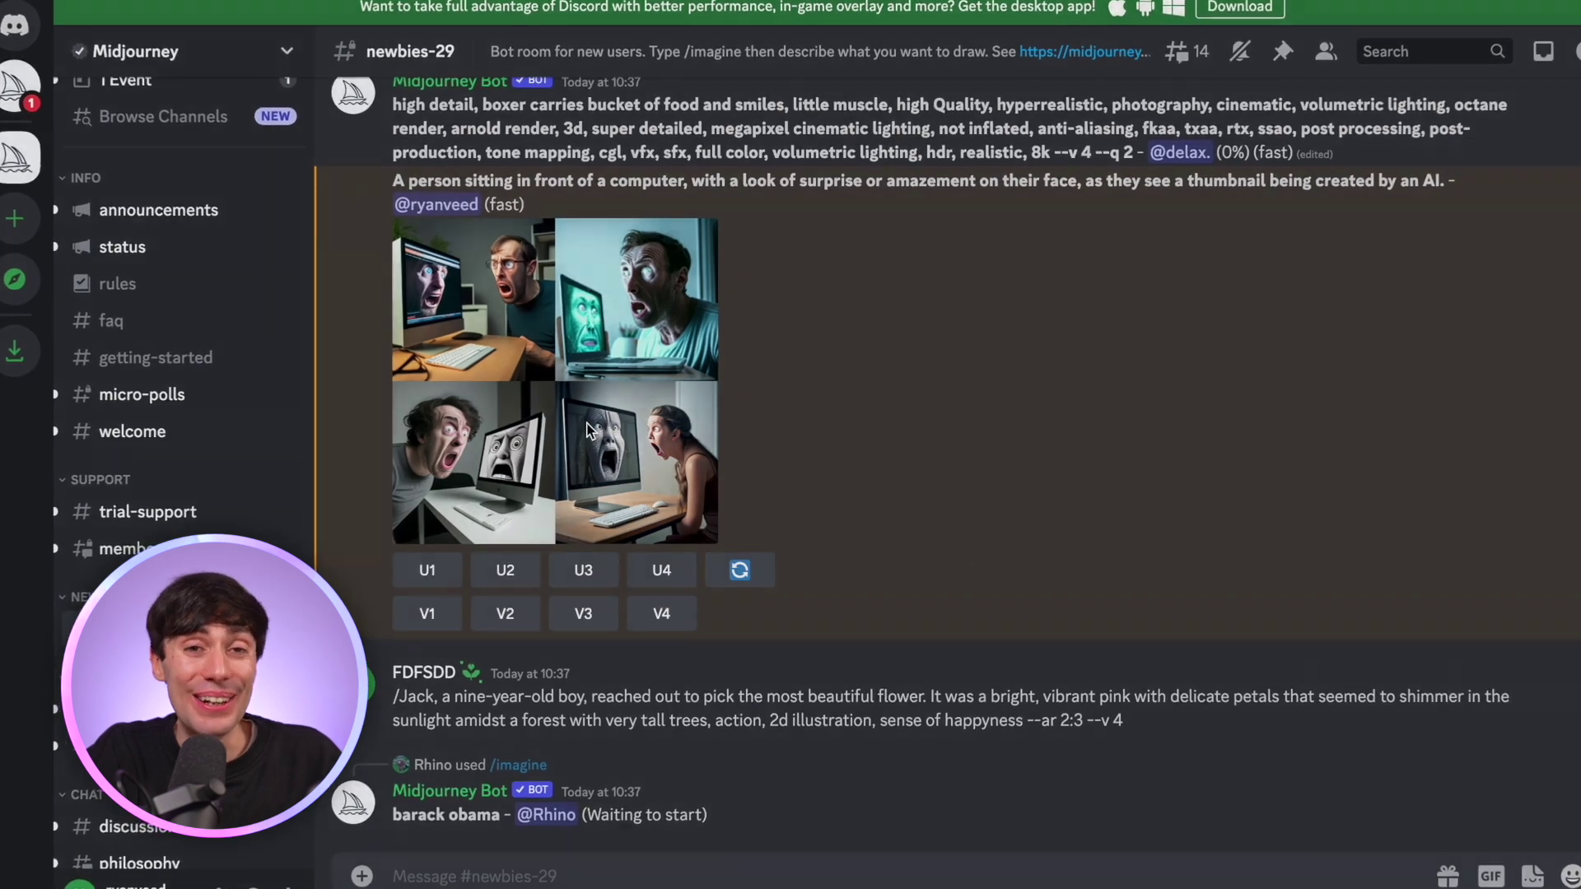
# Rerun the surprised-person prompt with --ar 3:2 in YouTube-thumbnail style, enlarging each grid.
pyautogui.click(587, 428)
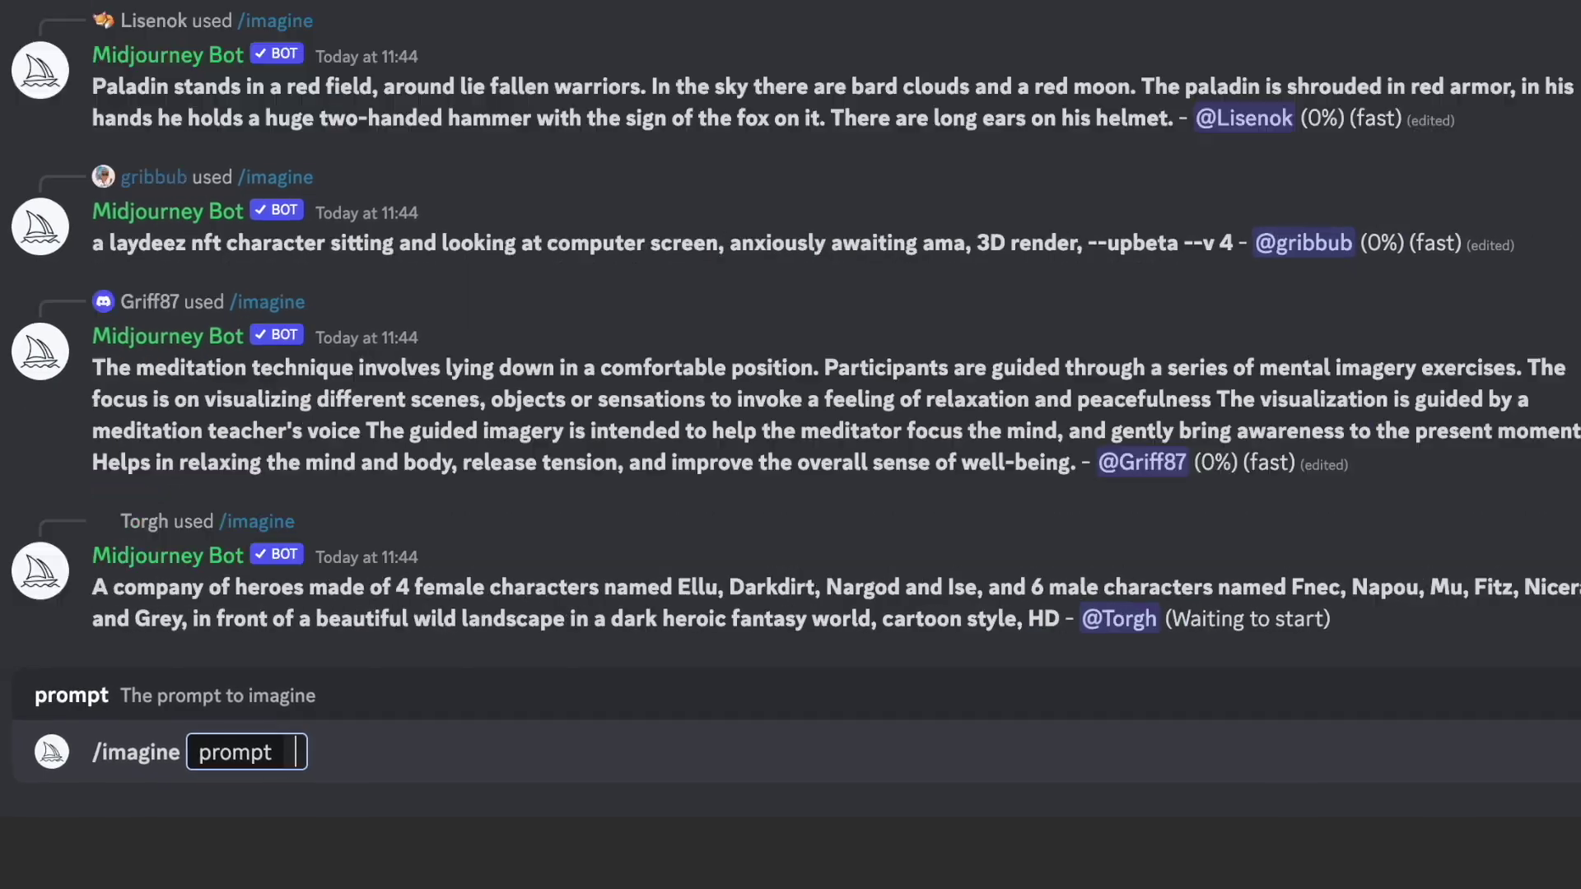
pyautogui.write('A person sitting in front of a computer, with a look of surprise or amazement on their face, as they see a thumbnail being created by an AI')
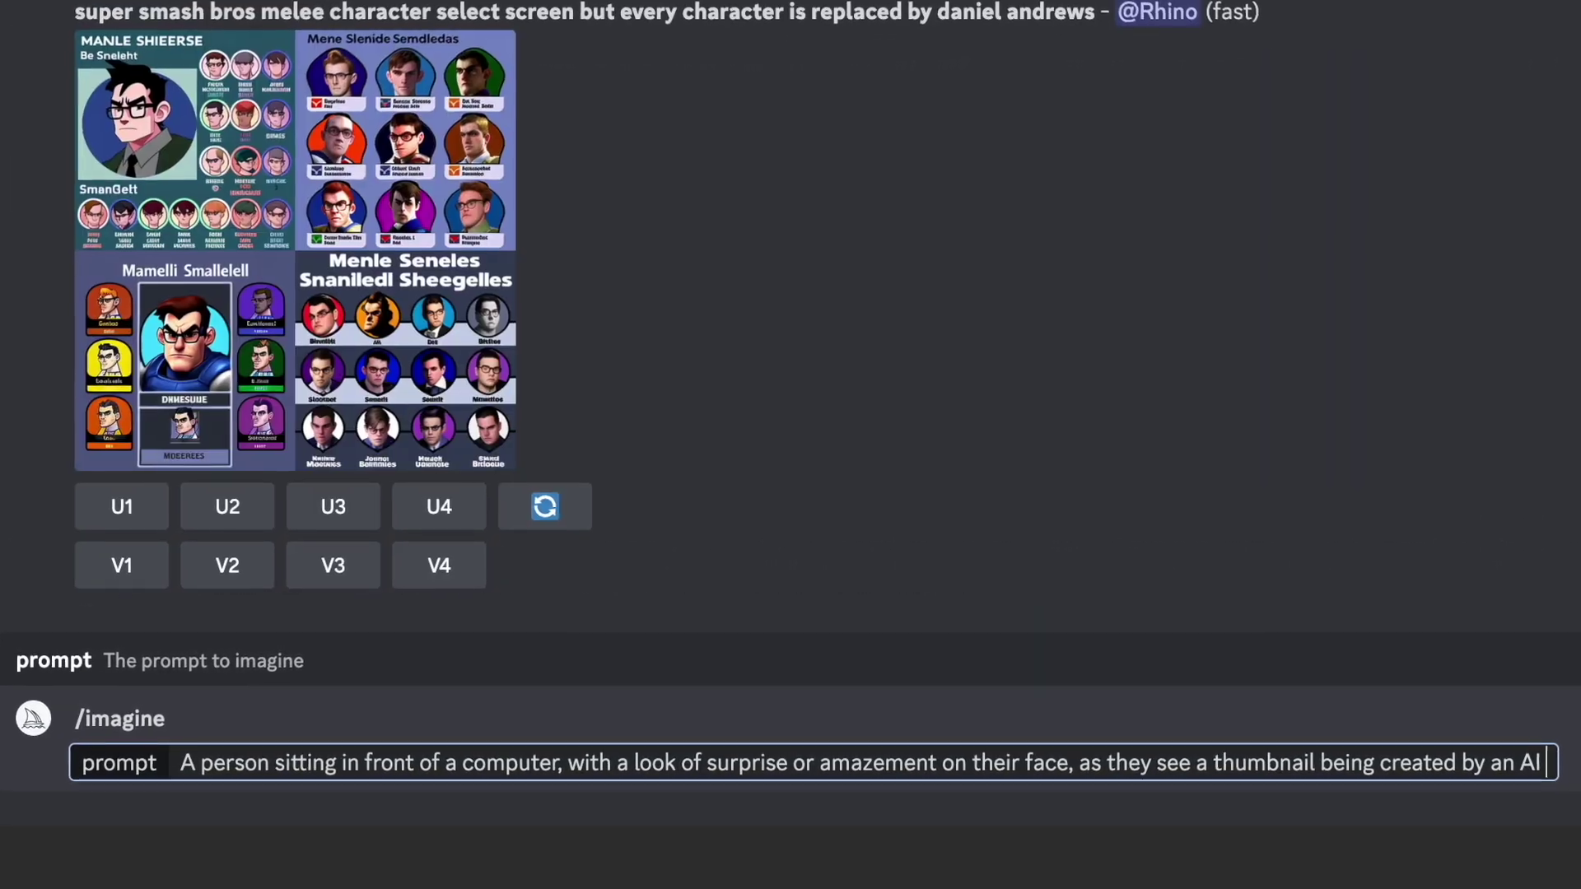
pyautogui.write('--ar')
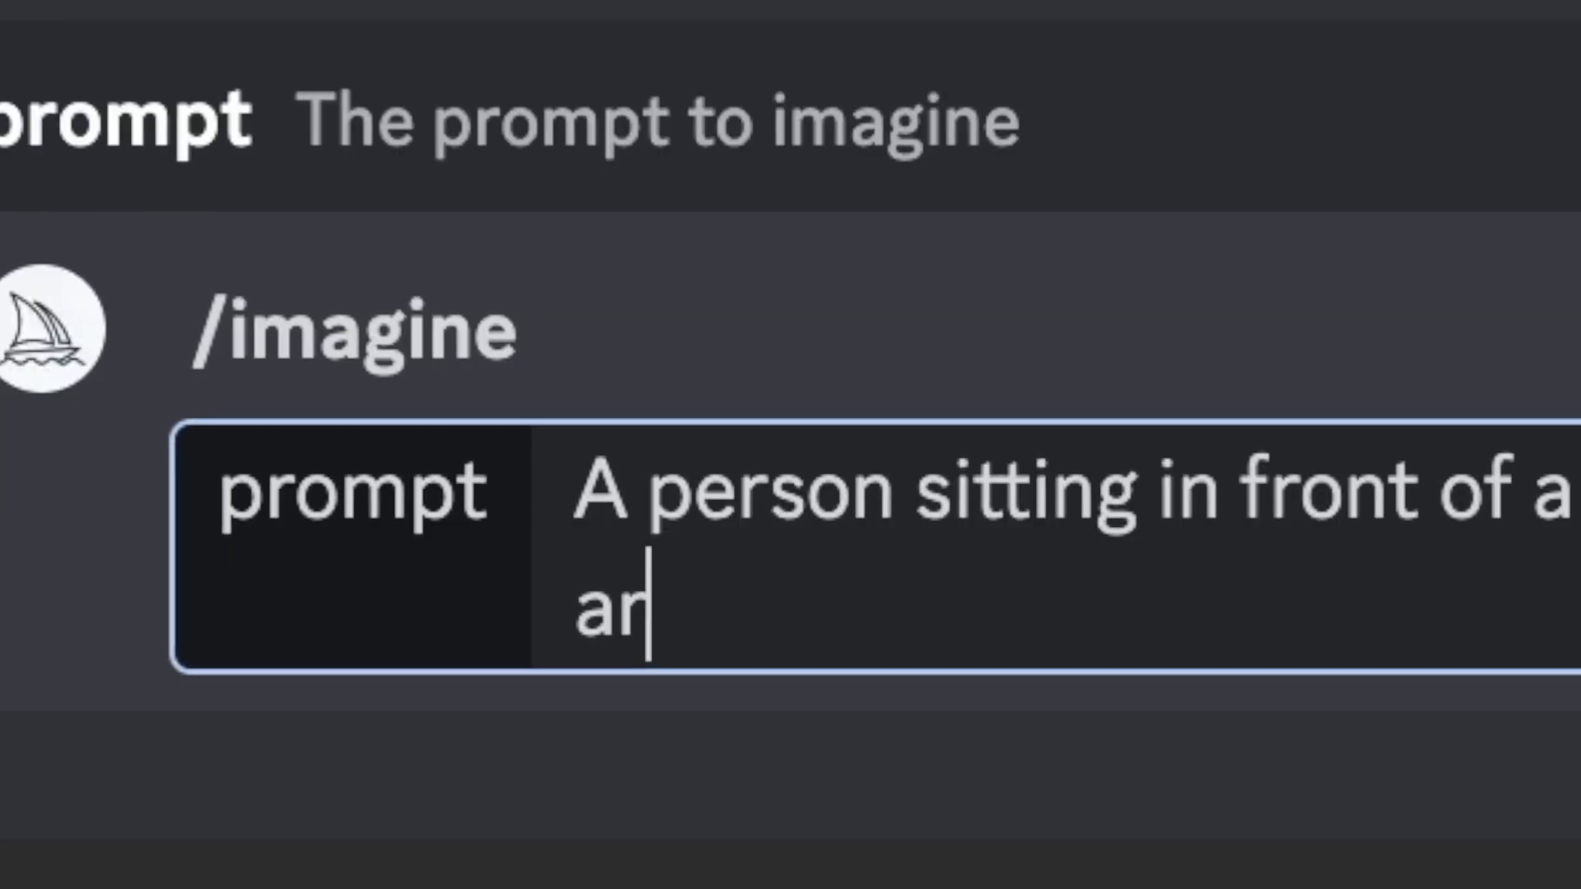
pyautogui.write('3:')
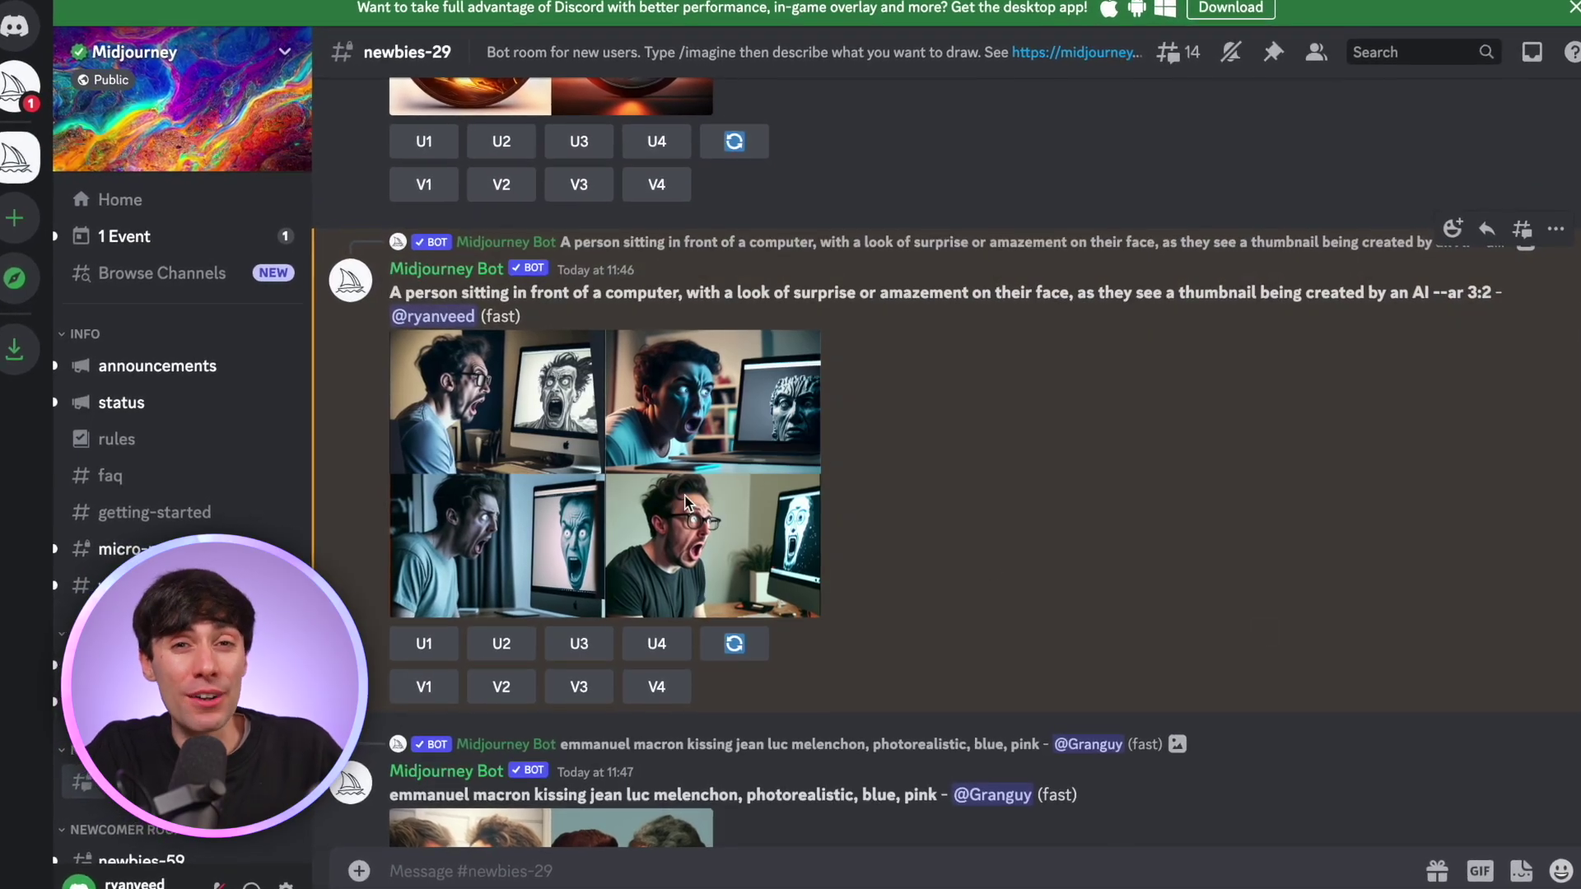
pyautogui.click(687, 502)
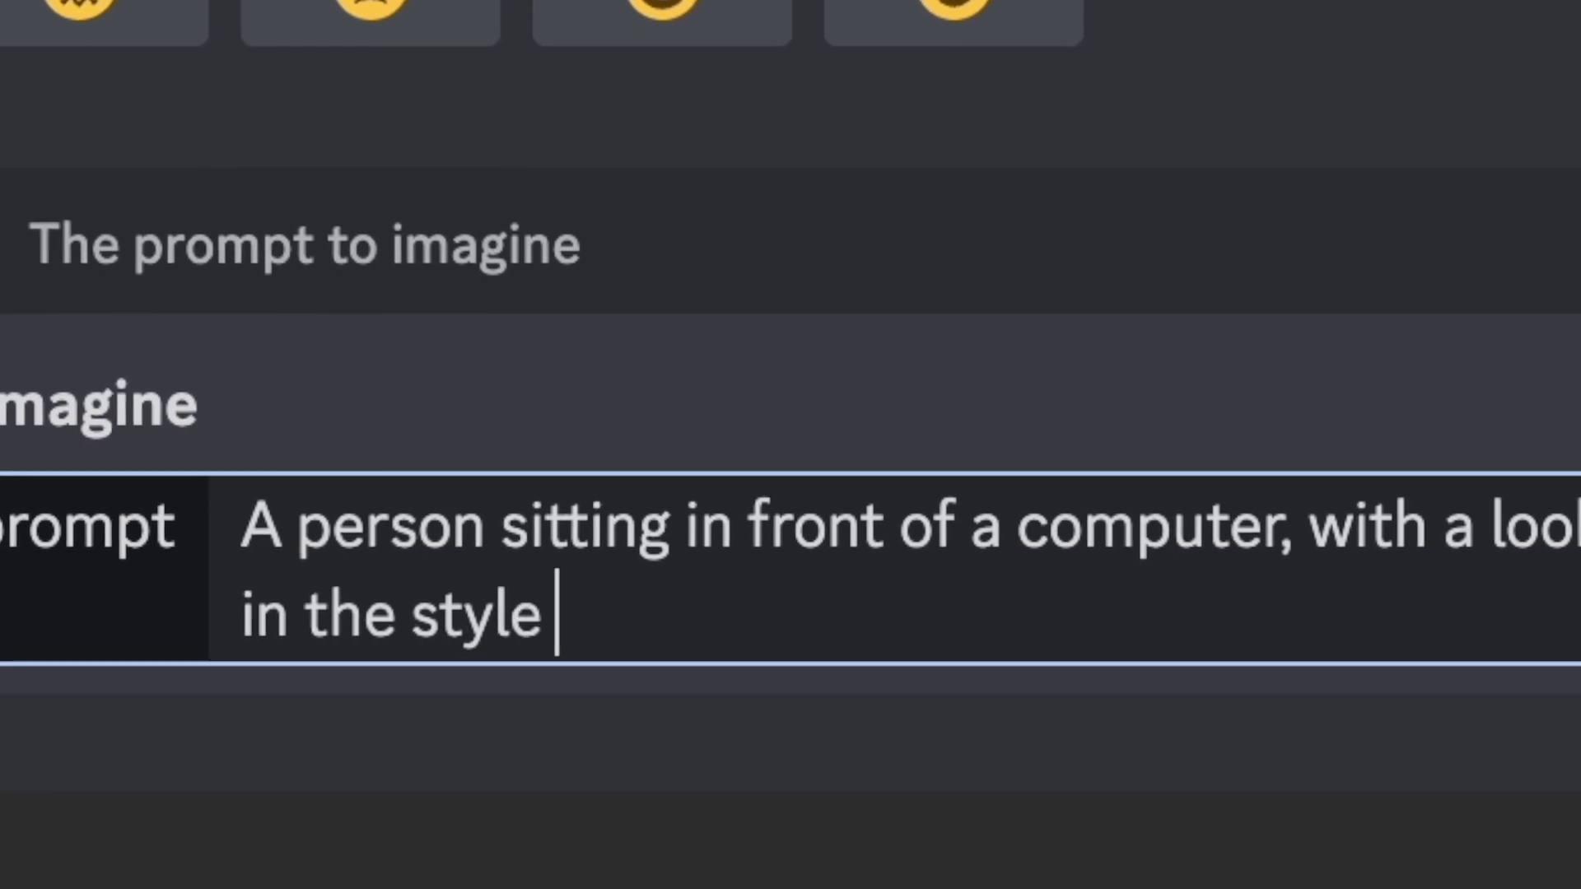
pyautogui.write('umbnail')
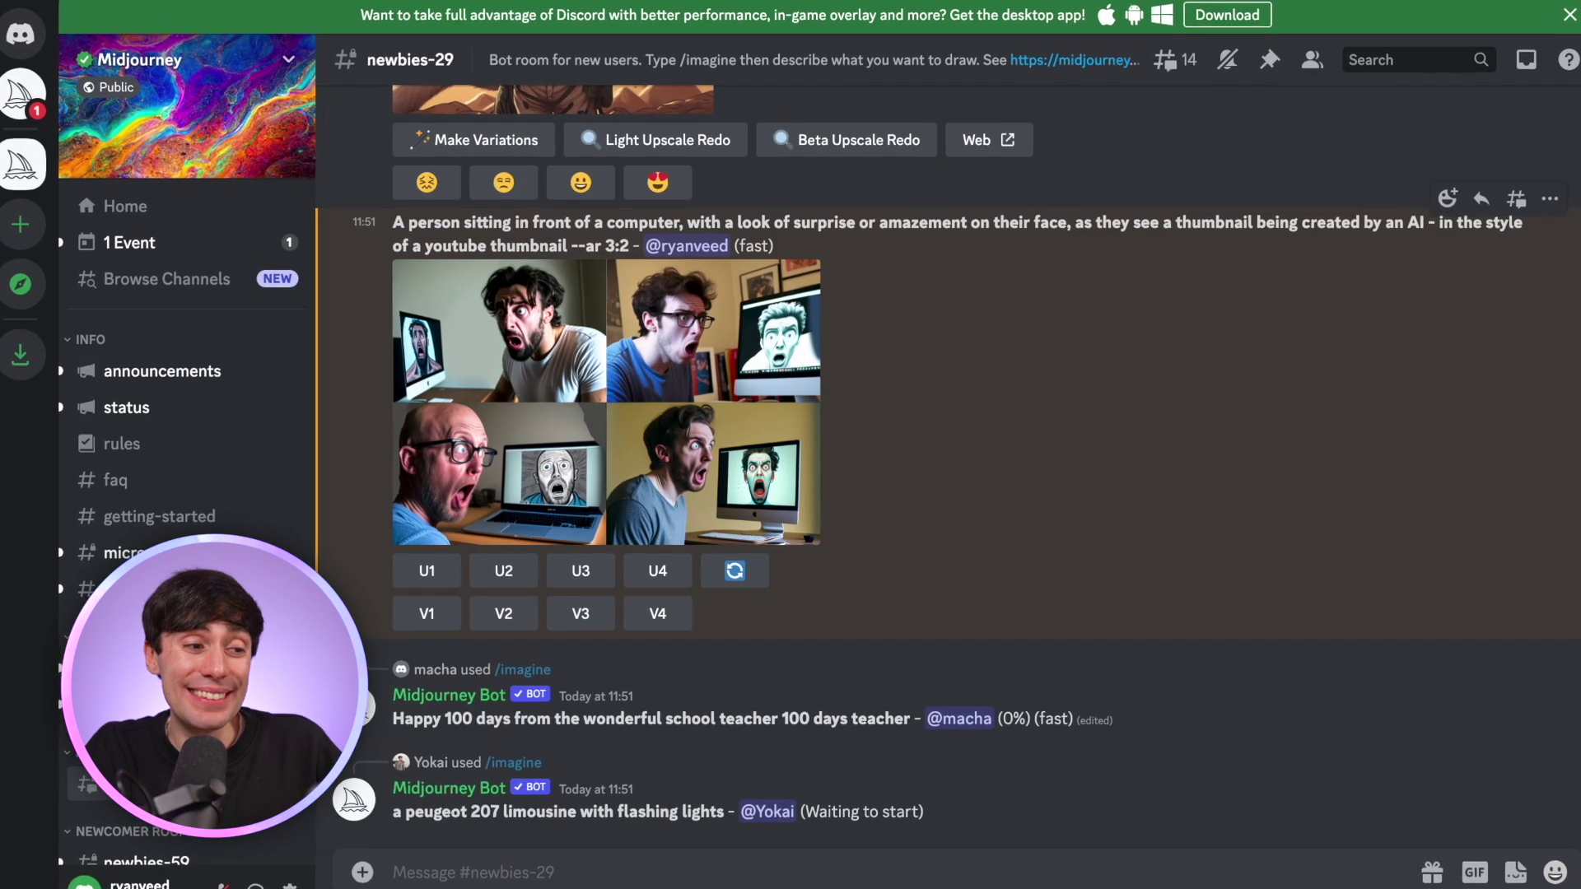
pyautogui.click(734, 477)
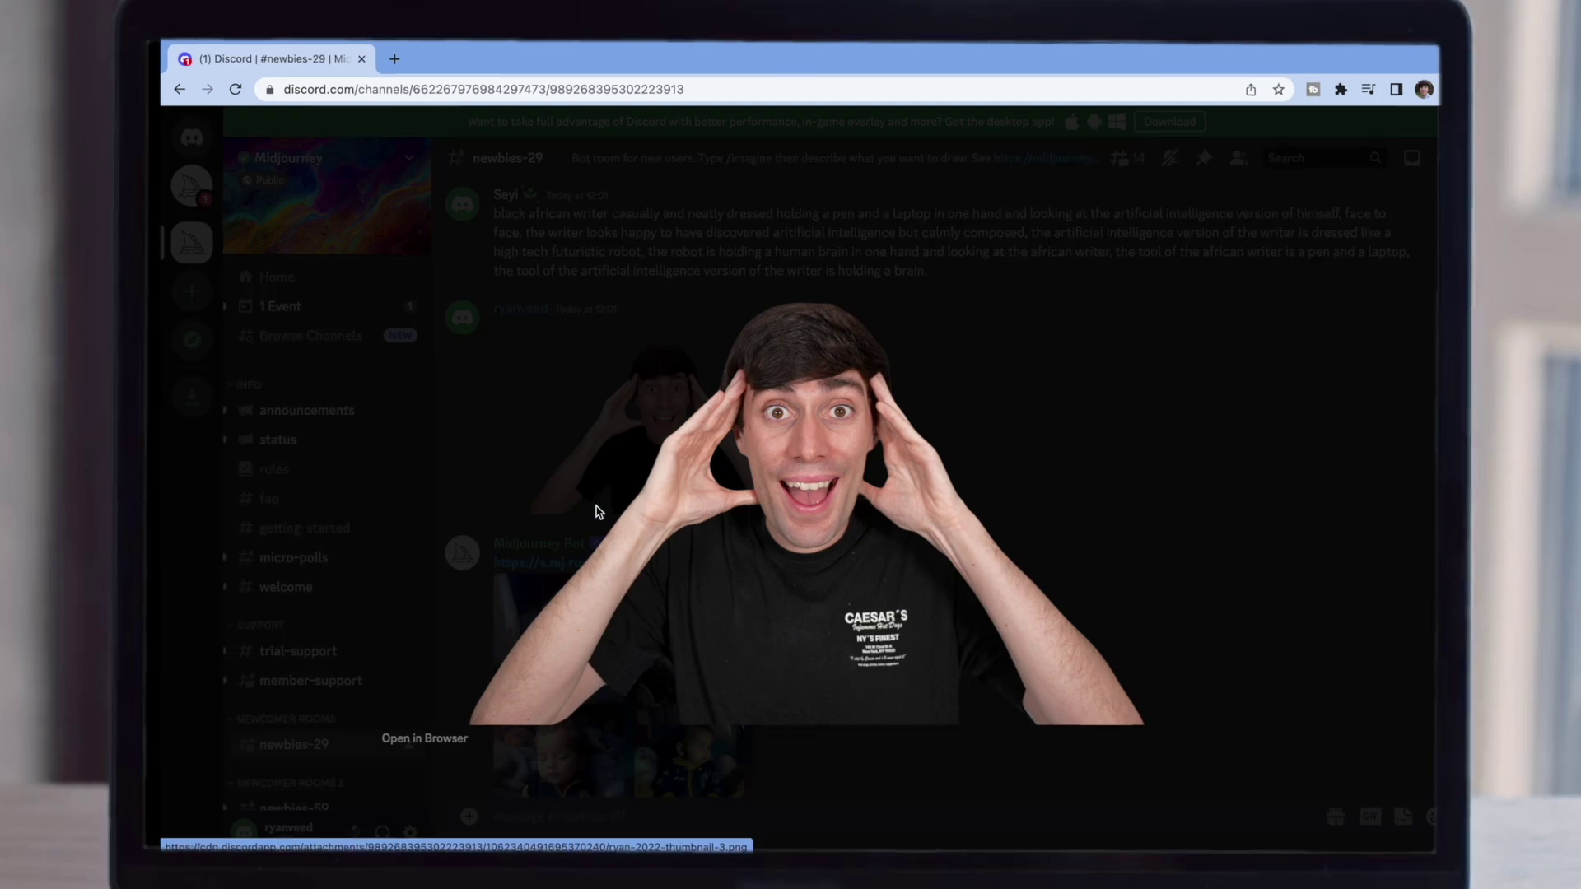
# Open the uploaded portrait photo in the browser and paste its link into /imagine.
pyautogui.click(416, 738)
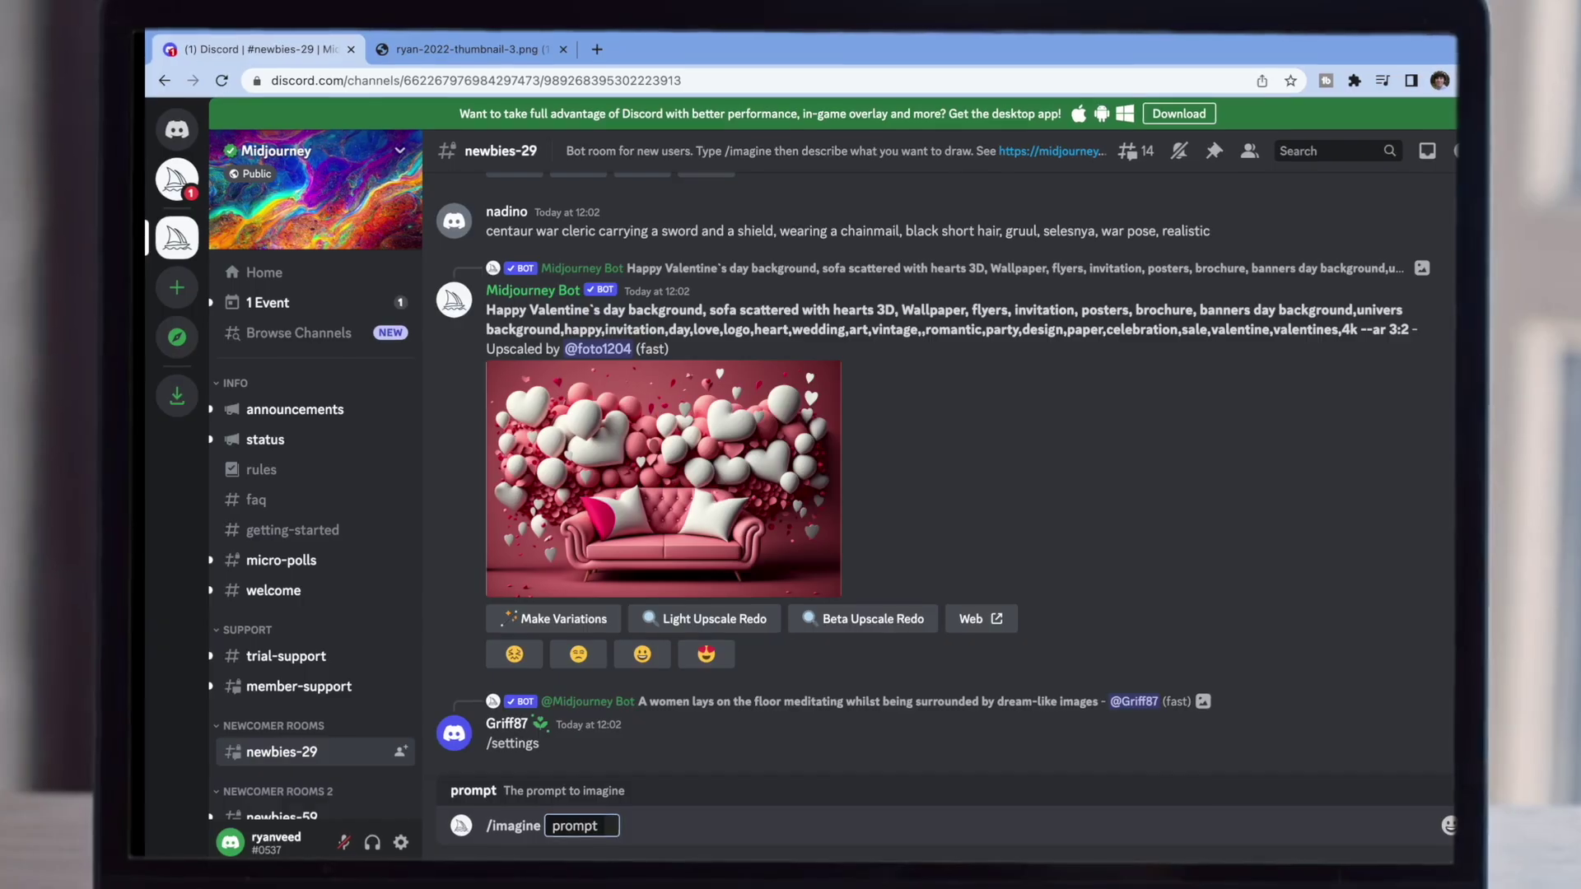
pyautogui.hotkey('ctrl', 'v')
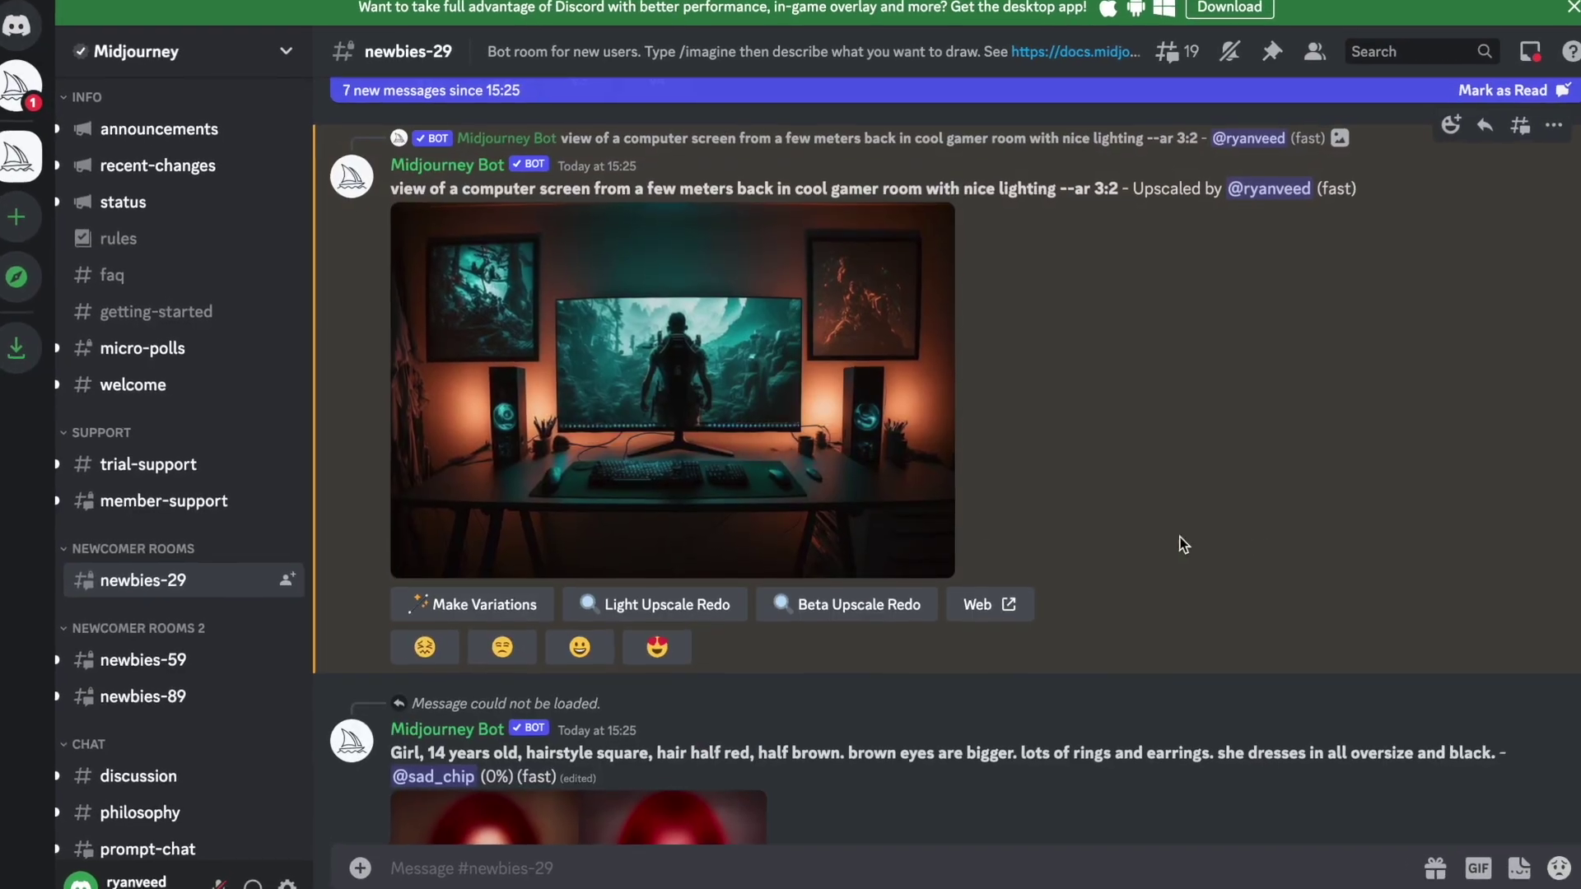
# Position the ME/ChatGPT chat box on the thumbnail, with the pixelated image under the ChatGPT label.
pyautogui.click(797, 459)
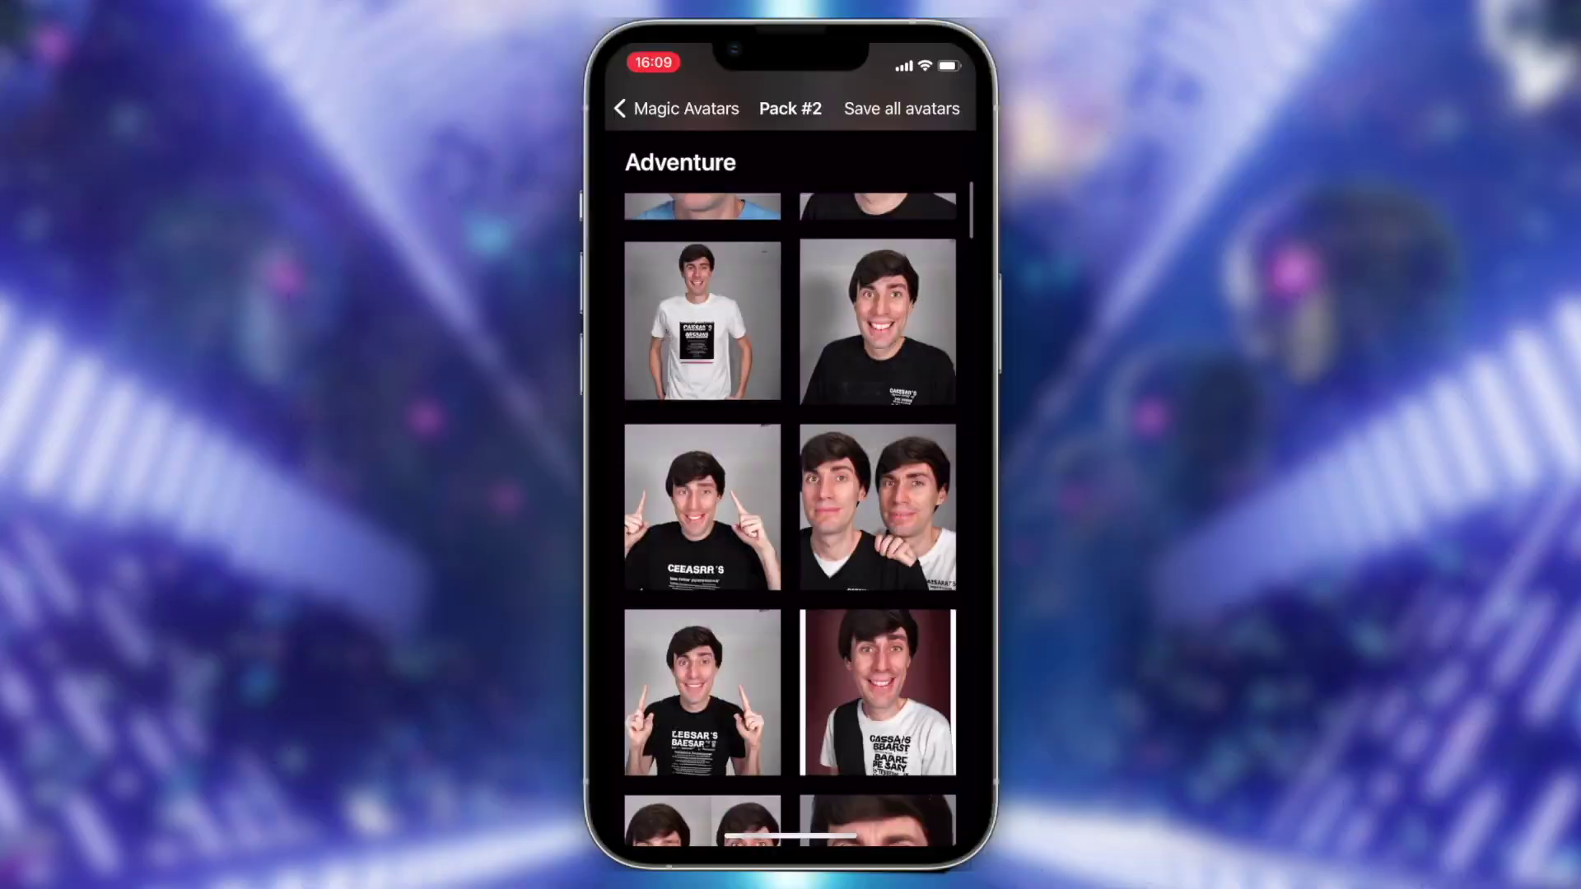
pyautogui.scroll(-3, 791, 495)
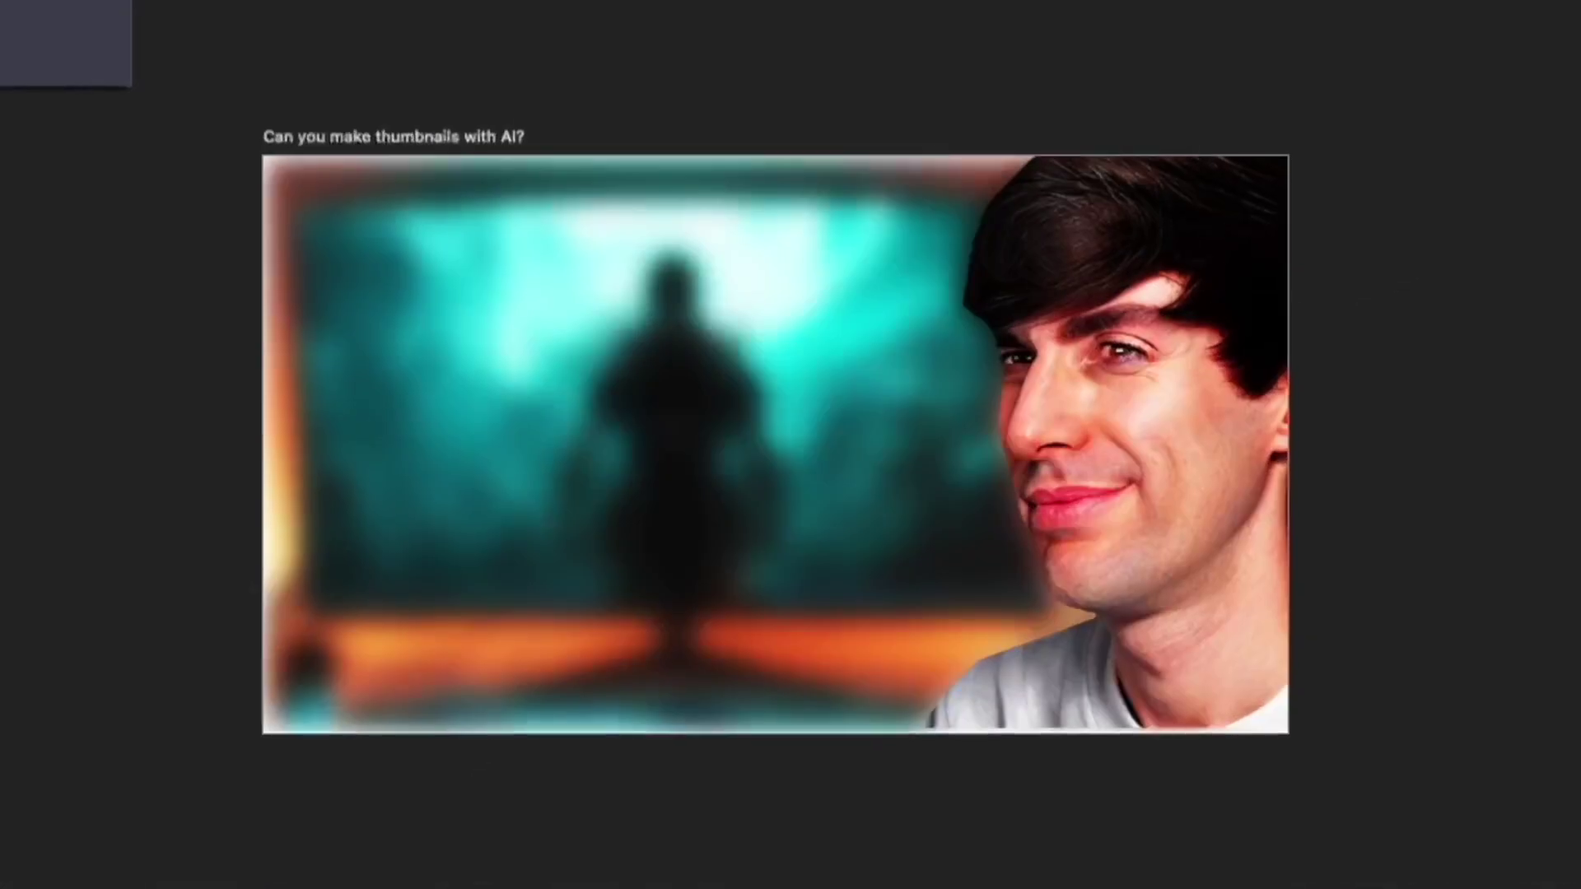
pyautogui.moveTo(626, 346); pyautogui.dragTo(703, 392)
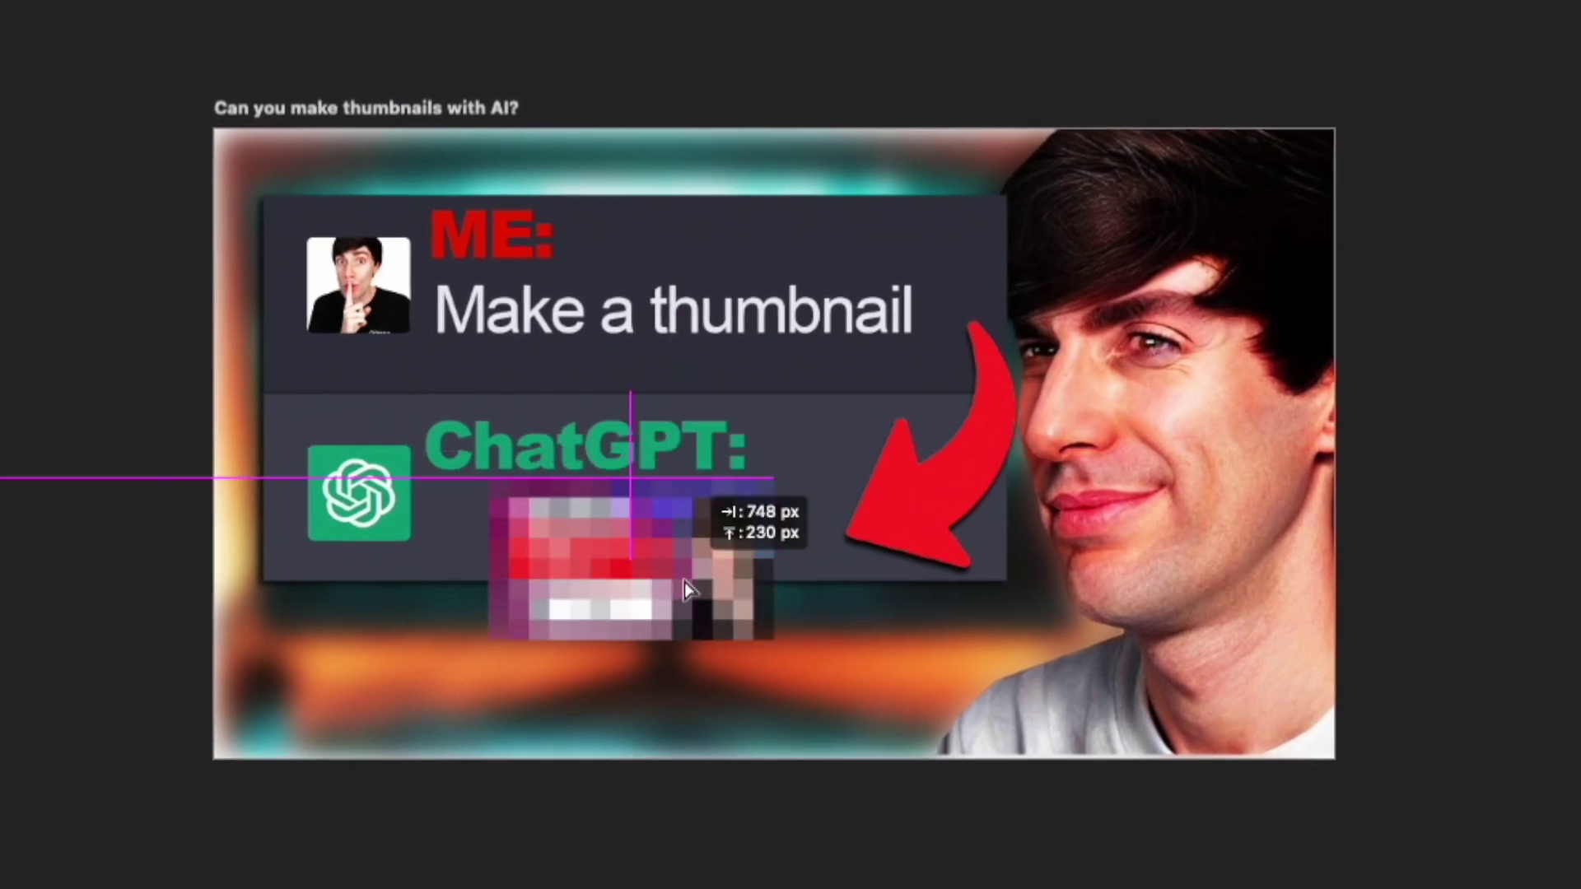
pyautogui.moveTo(684, 581); pyautogui.dragTo(694, 586)
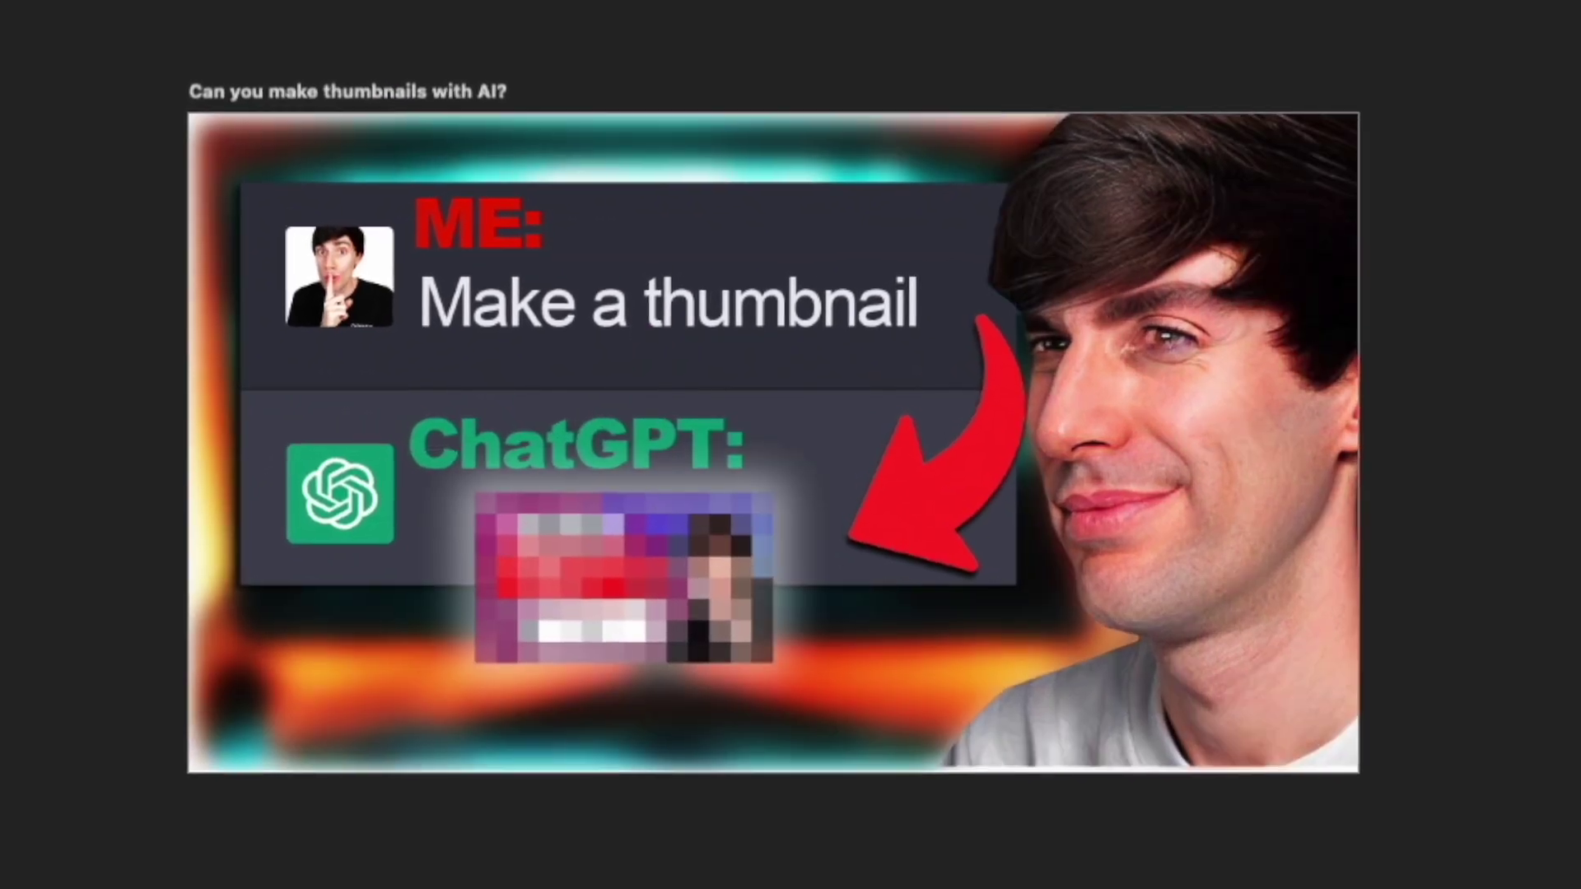